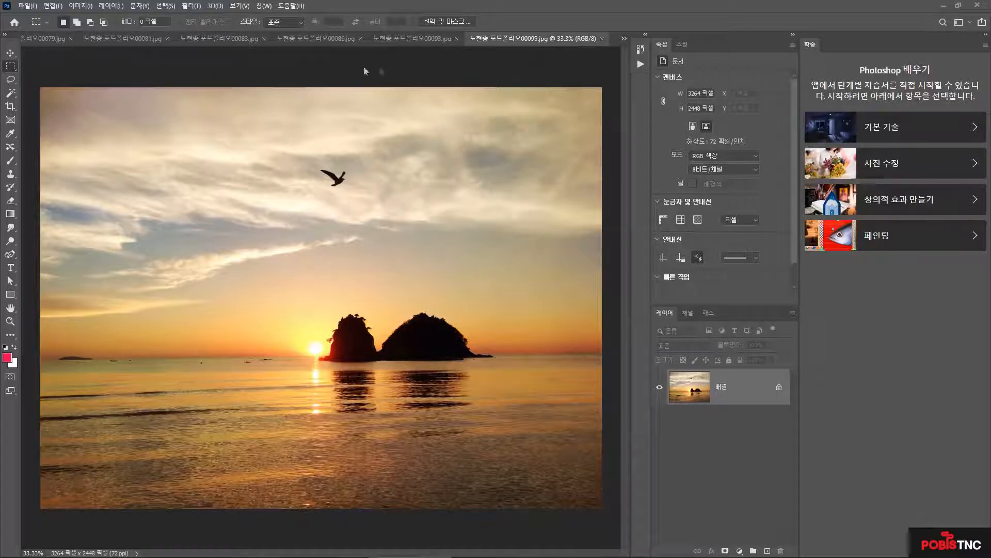
# Switch to the yellow flower field image (00006.jpg) and display the actions list, enlarged to show all default actions.
pyautogui.click(624, 36)
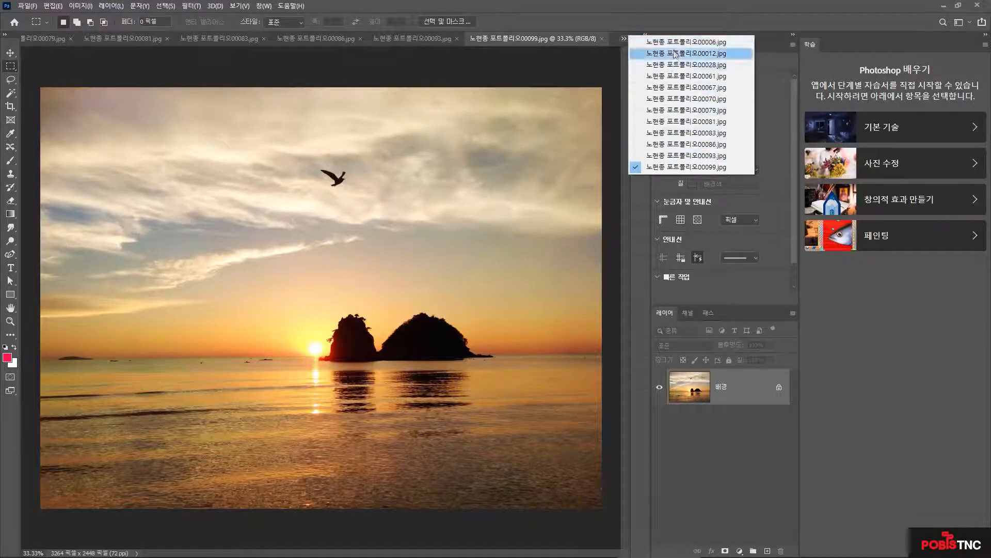
pyautogui.click(649, 44)
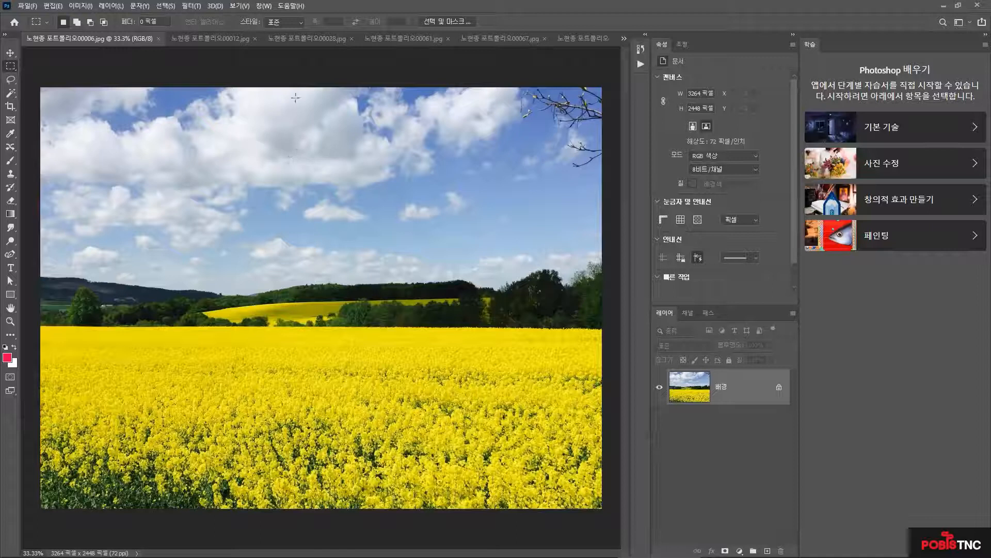
pyautogui.click(268, 6)
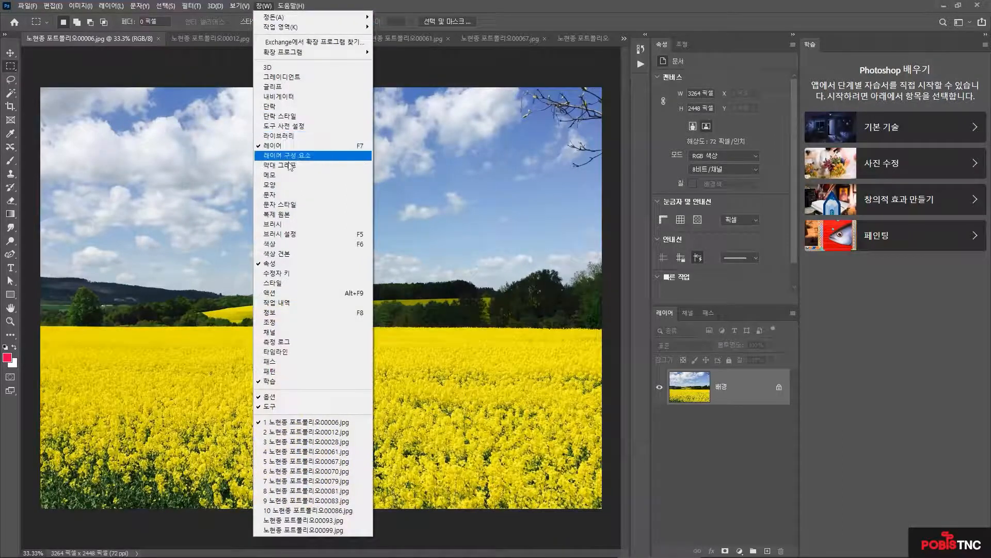
pyautogui.click(279, 295)
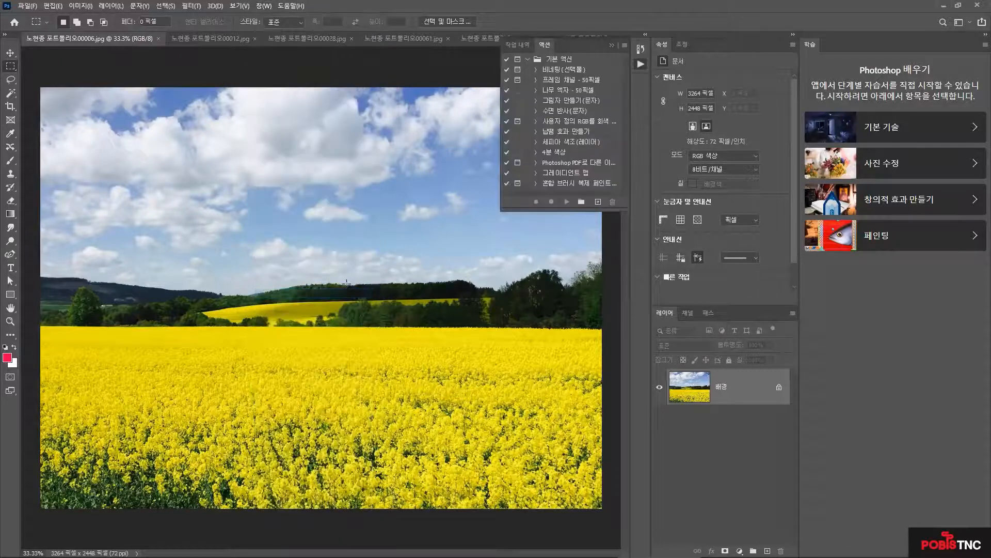
pyautogui.moveTo(501, 211); pyautogui.dragTo(450, 339)
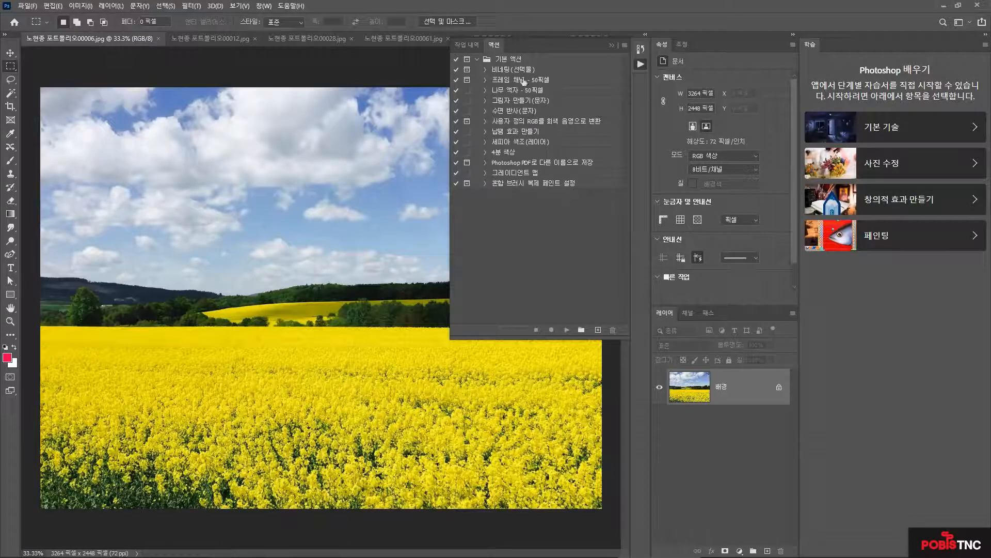
# Expand the default 비네팅(선택물) action and try to play it without a selection, stopping playback at its feather command.
pyautogui.click(508, 71)
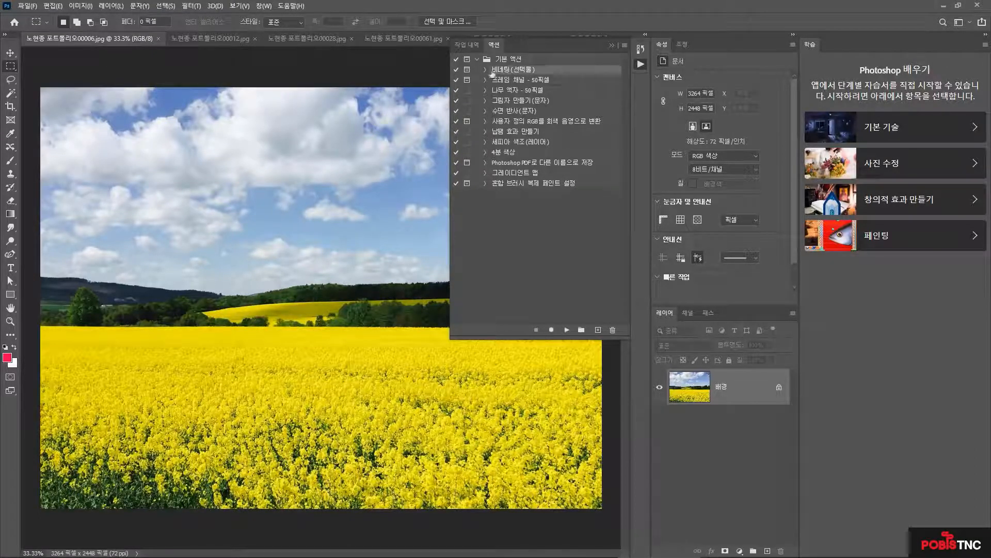
pyautogui.click(485, 69)
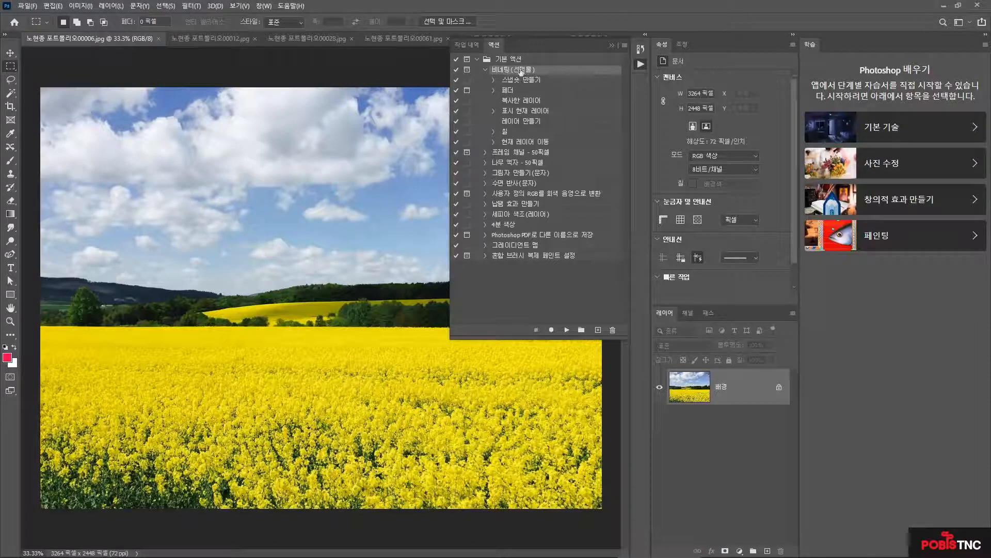
pyautogui.click(568, 330)
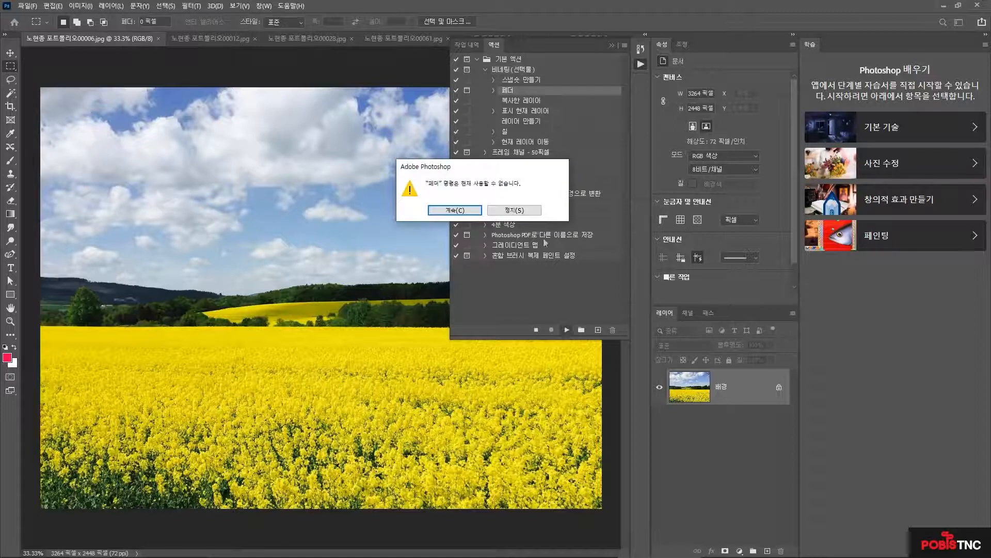
pyautogui.click(518, 211)
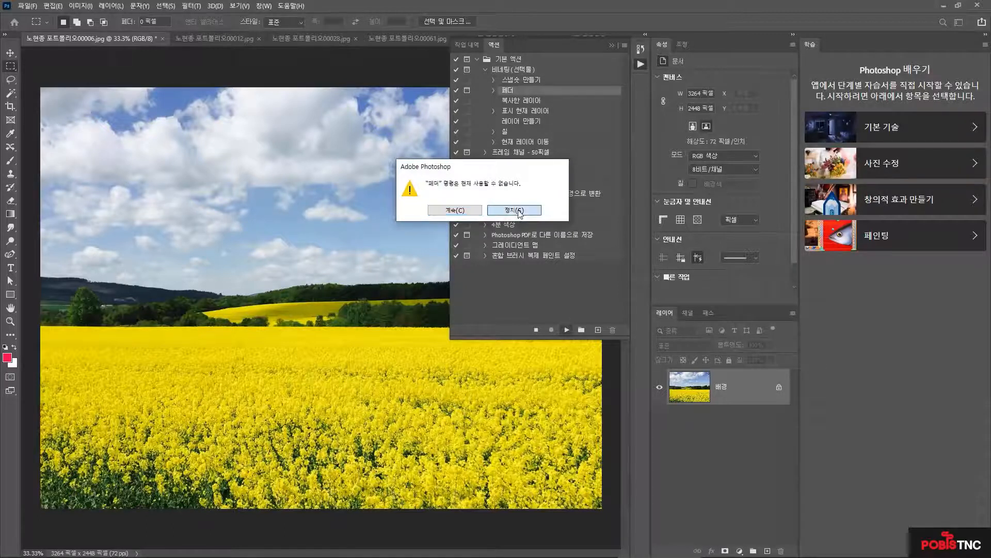
# Select a large rectangle inset from the photo's edges and play the 비네팅(선택물) action with a 5-pixel feather radius.
pyautogui.click(486, 71)
pyautogui.click(486, 71)
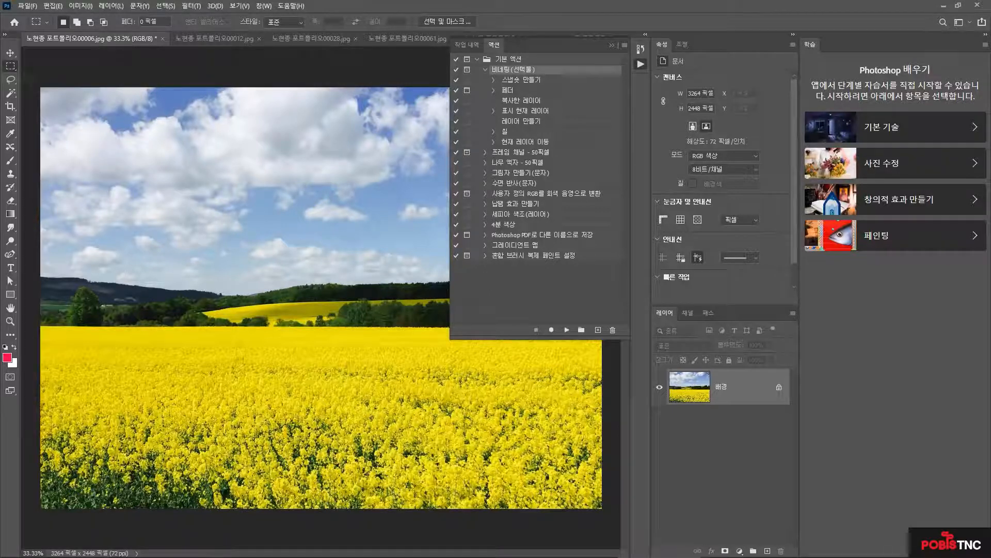
pyautogui.moveTo(93, 136); pyautogui.dragTo(553, 465)
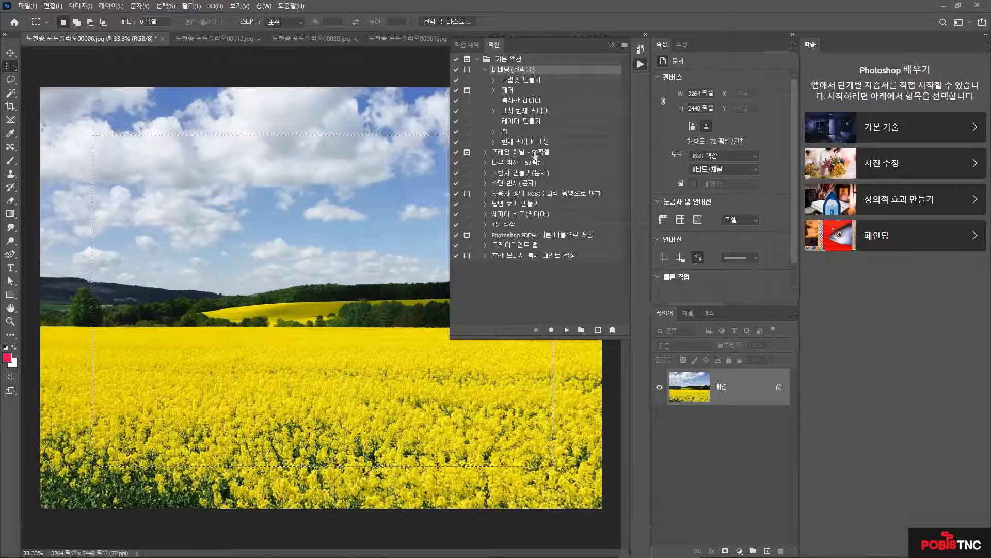
pyautogui.click(567, 329)
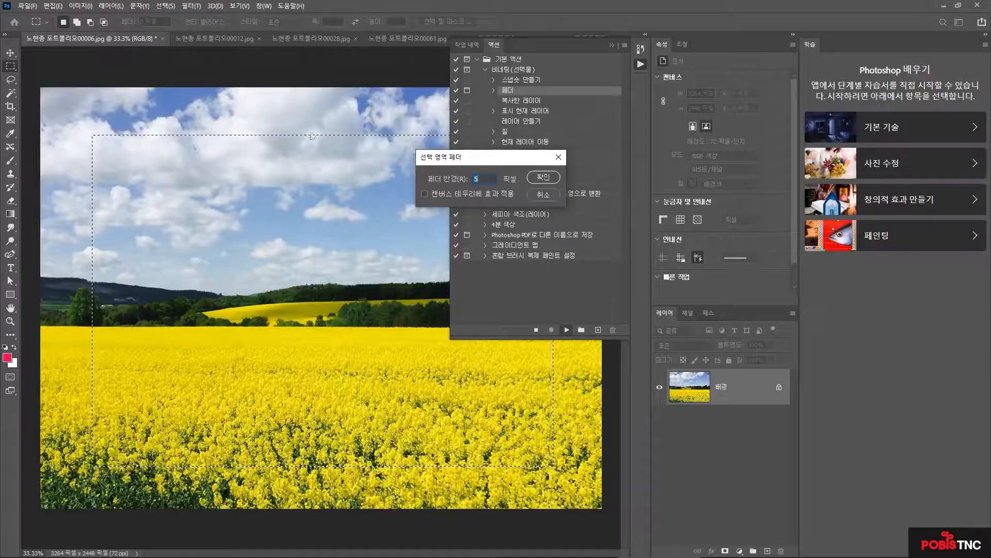
pyautogui.click(544, 177)
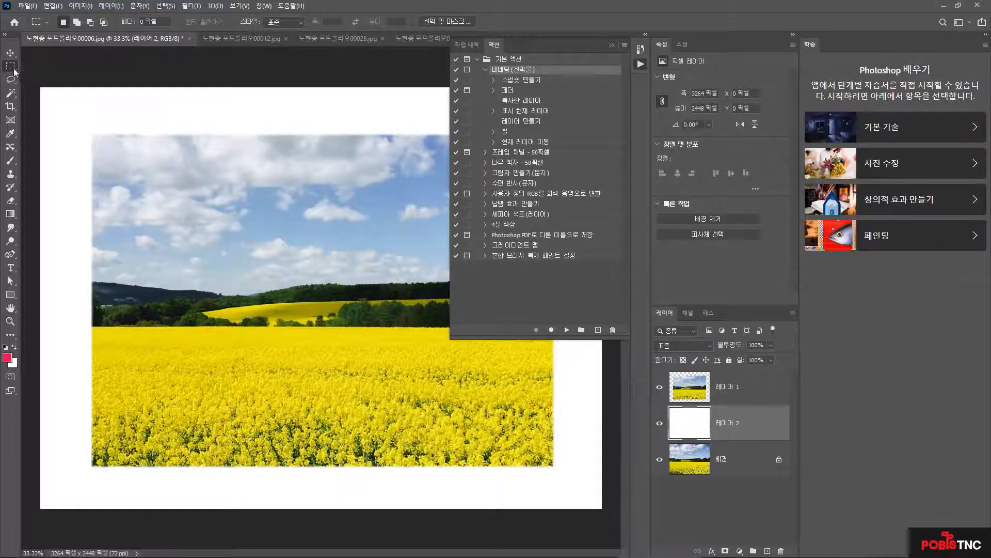
# Draw a rectangular selection about 1044 × 771 px over the clouds, view its Feather settings without applying them, and deselect.
pyautogui.moveTo(115, 121); pyautogui.dragTo(295, 253)
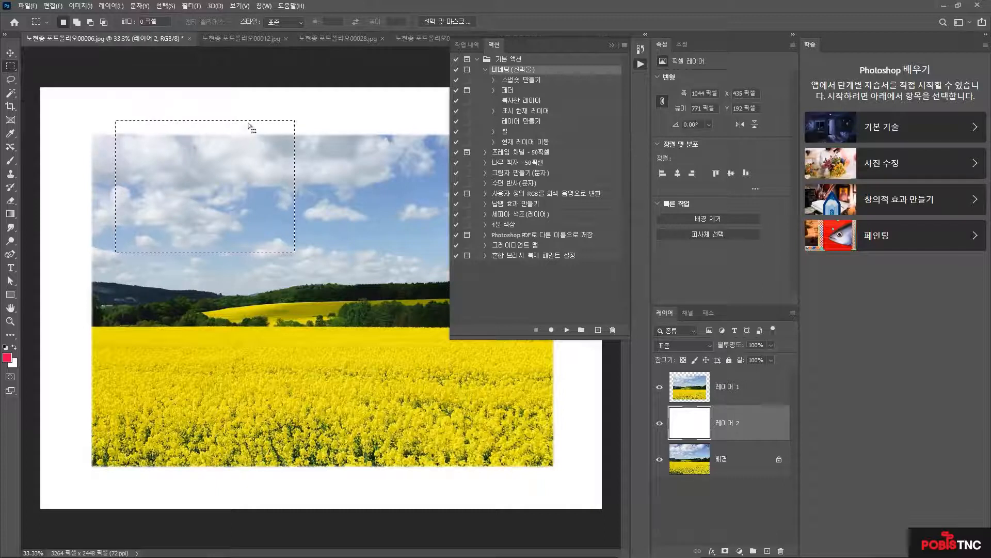
pyautogui.click(165, 7)
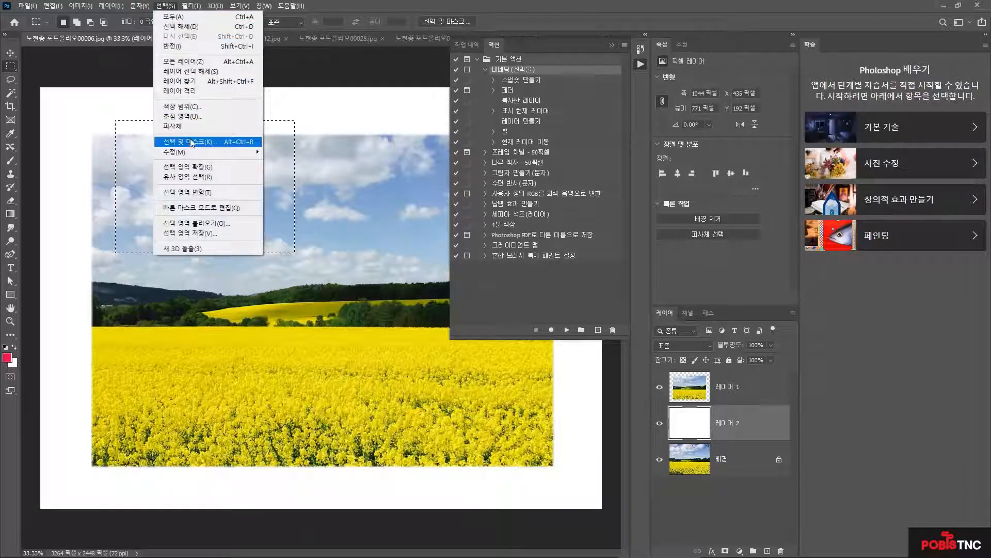
pyautogui.moveTo(198, 154)
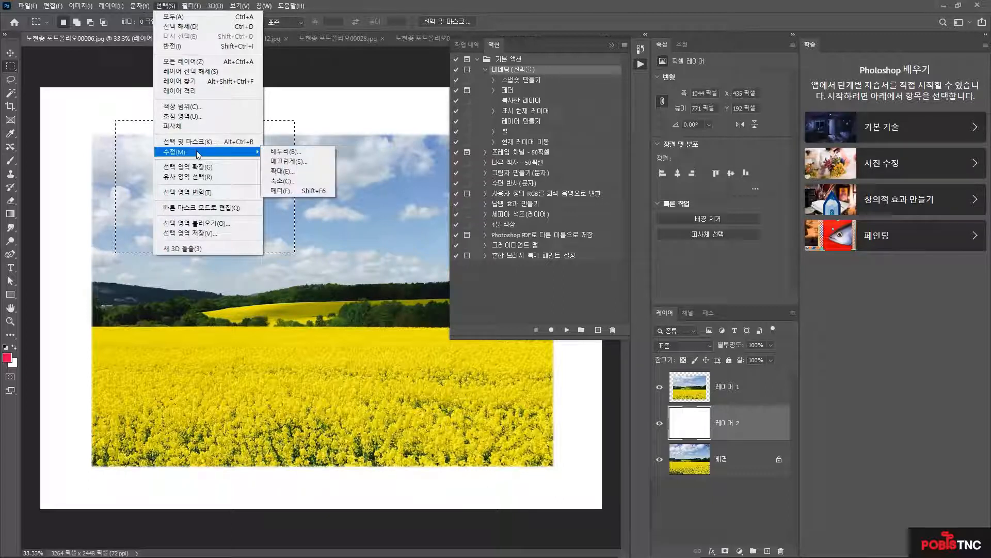
pyautogui.click(293, 191)
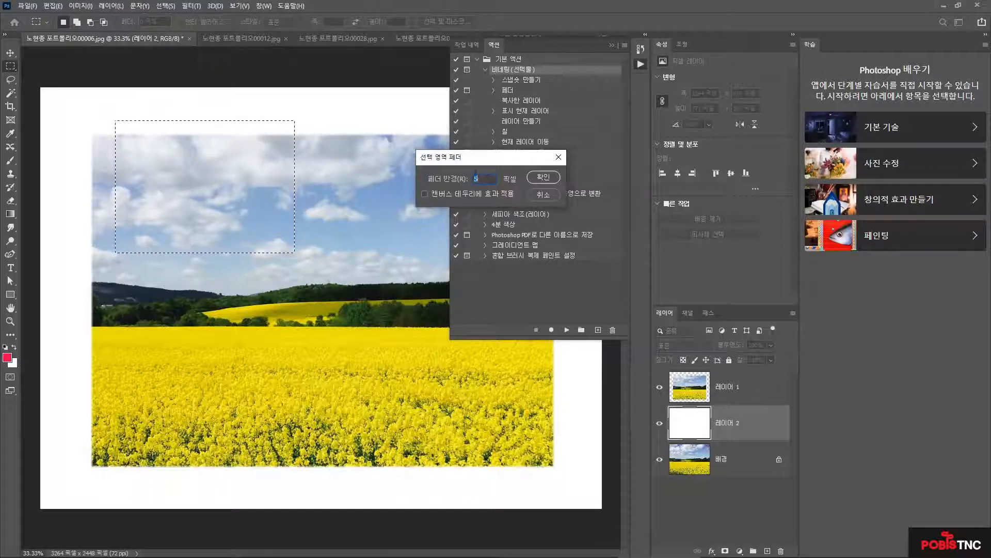
pyautogui.click(543, 194)
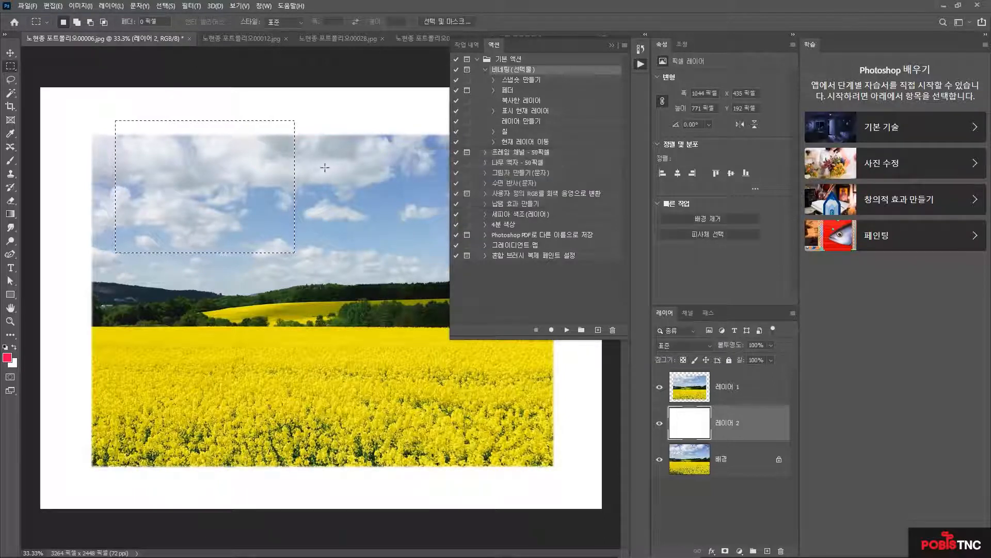
pyautogui.click(325, 168)
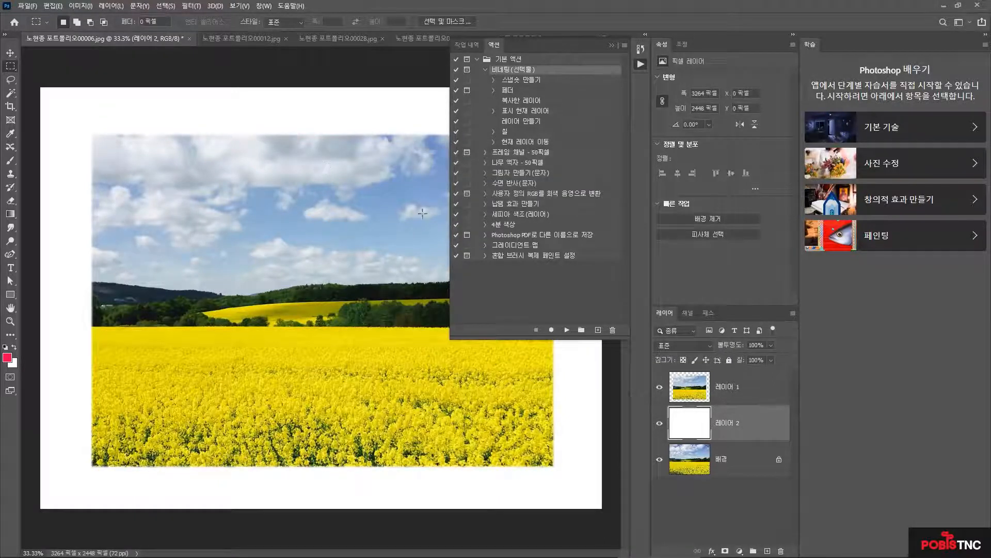
# Revert the flower field image to its originally opened state and show the actions list again at a reduced height.
pyautogui.click(730, 387)
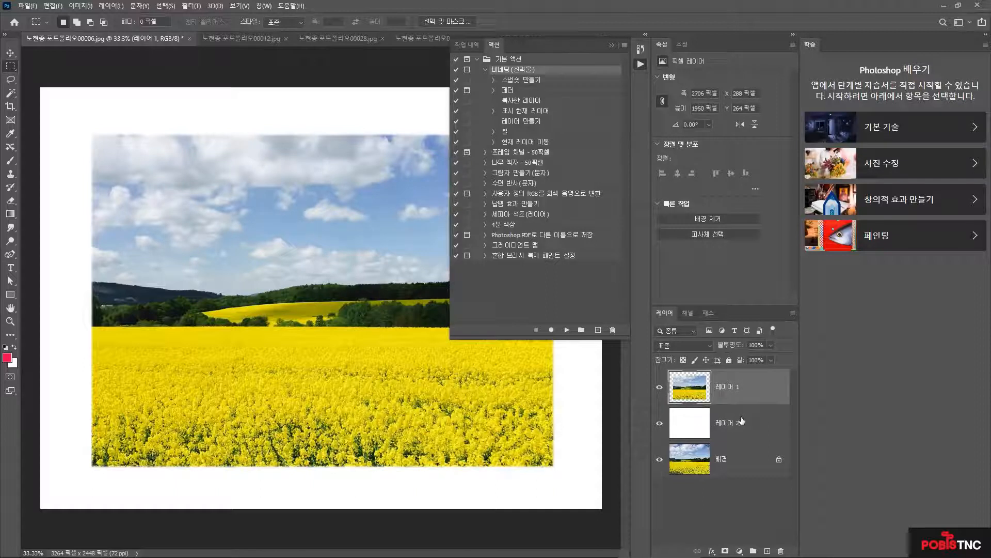
pyautogui.click(467, 45)
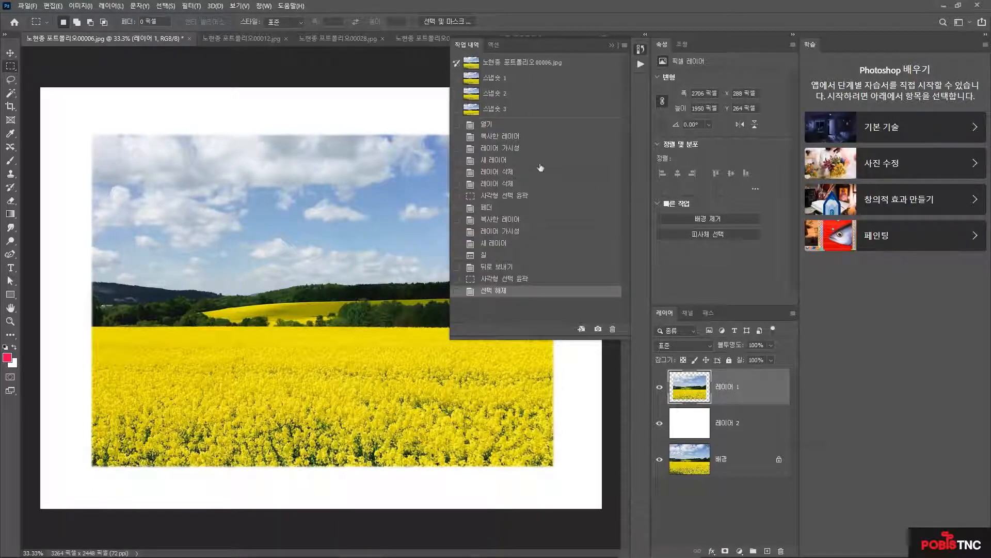
pyautogui.click(495, 63)
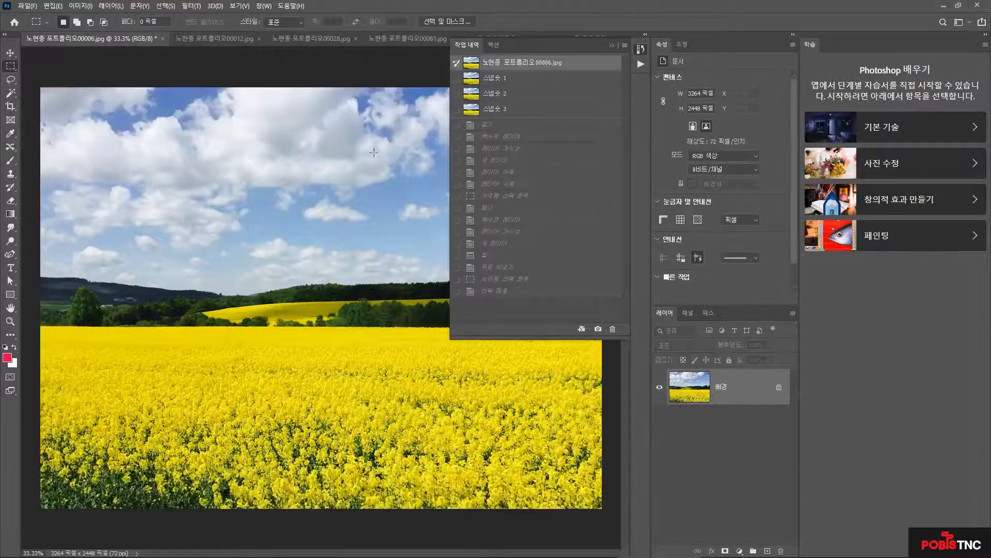
pyautogui.click(495, 46)
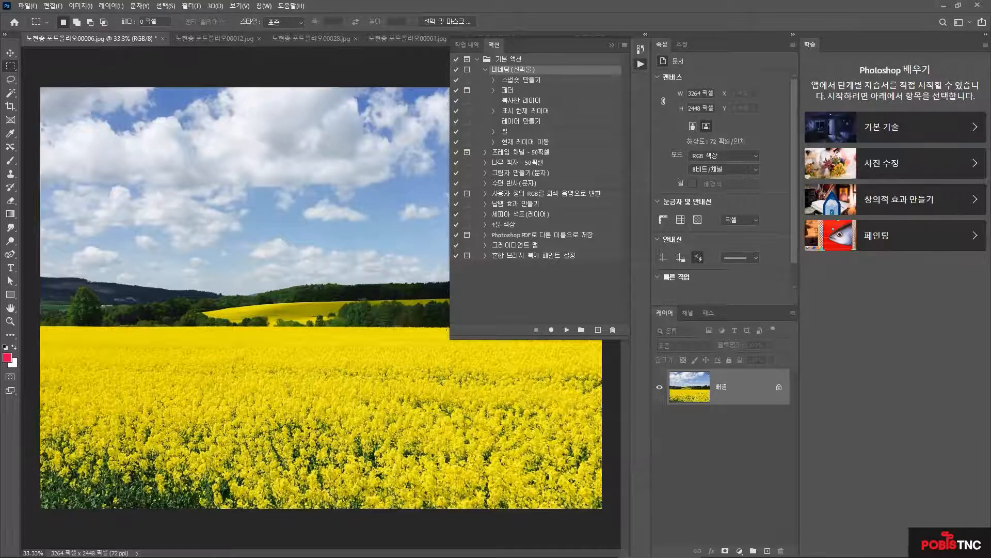
pyautogui.moveTo(496, 340); pyautogui.dragTo(496, 298)
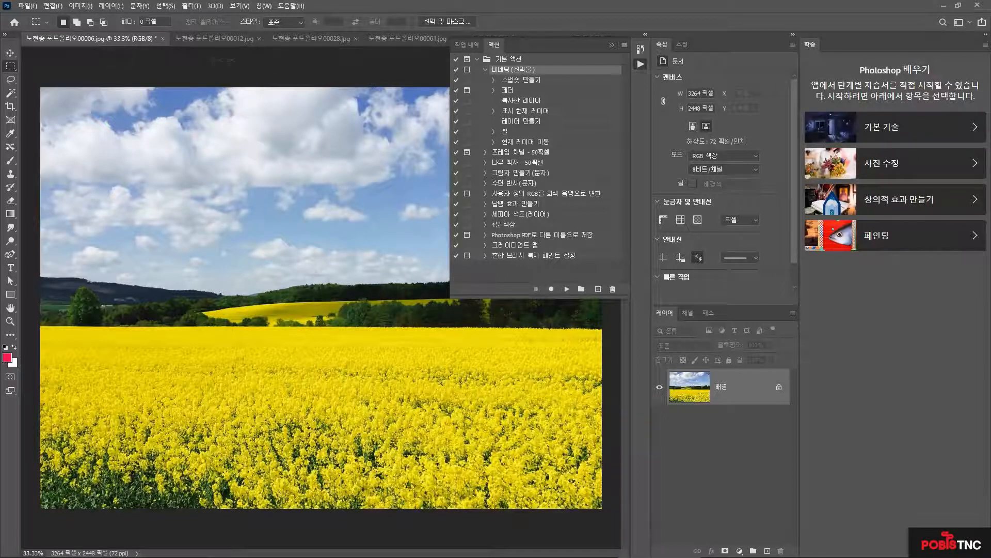
# Look through the first few open photos and check the Image Size settings of the yellow flower field image, leaving them unchanged.
pyautogui.click(209, 40)
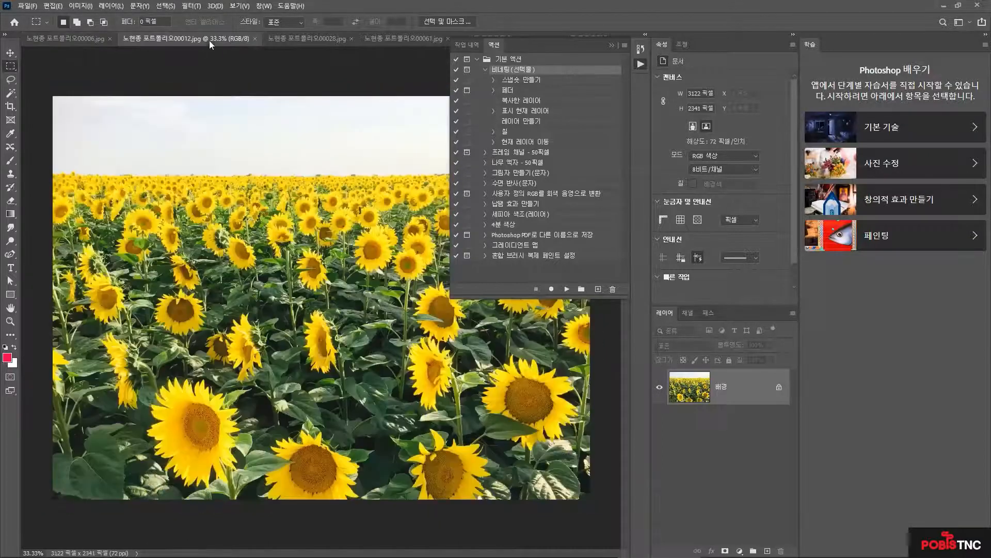
pyautogui.click(308, 39)
pyautogui.click(162, 41)
pyautogui.click(82, 39)
pyautogui.click(81, 6)
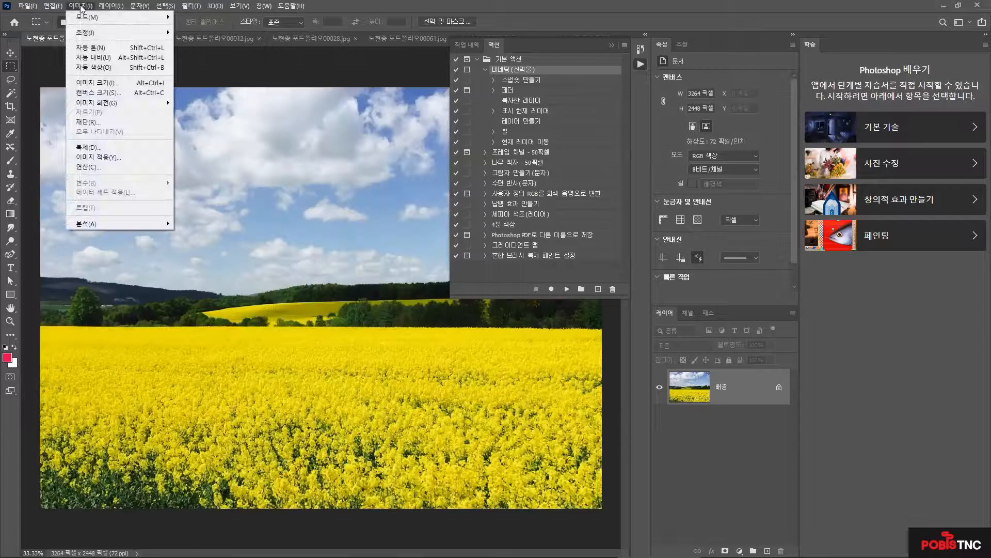
pyautogui.click(109, 83)
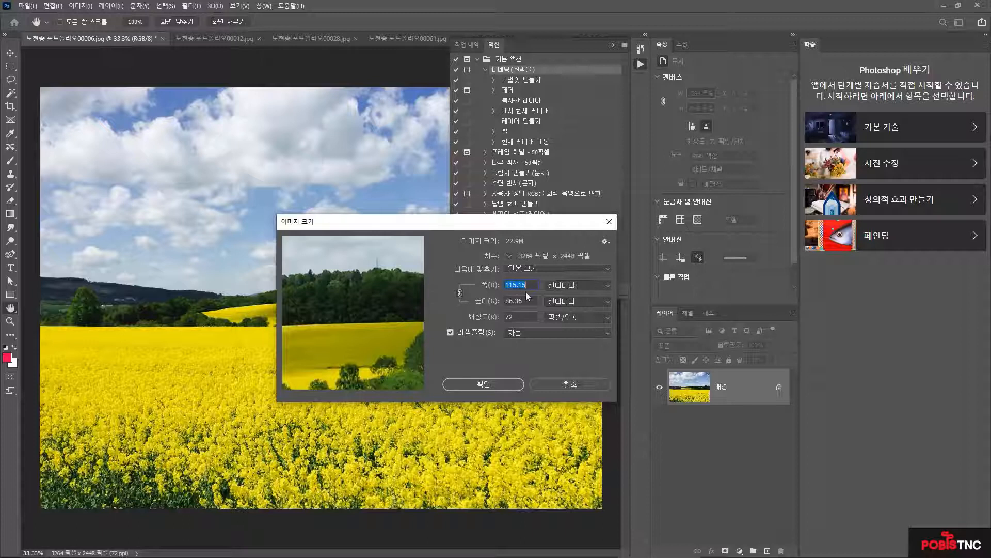
pyautogui.click(559, 384)
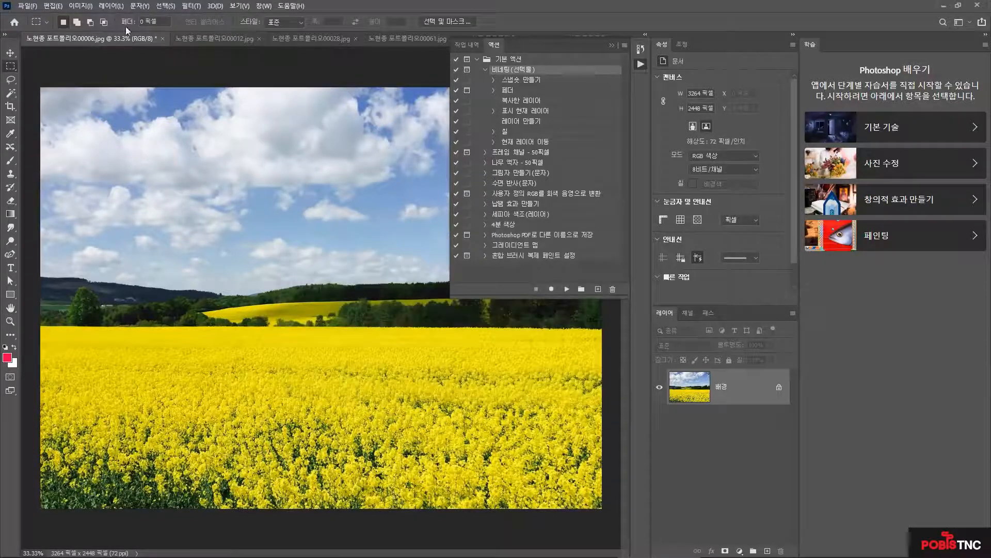
# Check the Image Size settings of the sunflower photo (00012.jpg) without changing them.
pyautogui.click(193, 39)
pyautogui.click(83, 7)
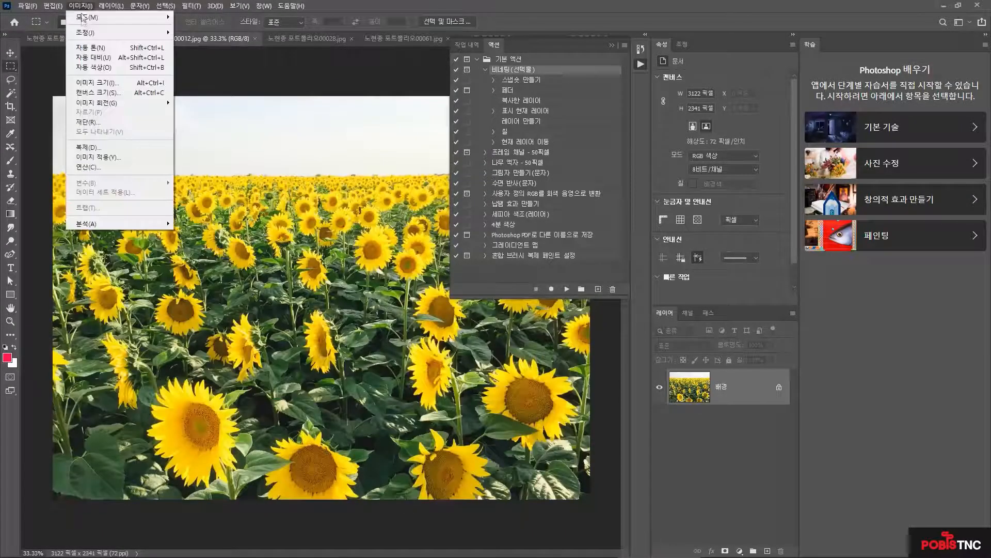
pyautogui.click(95, 83)
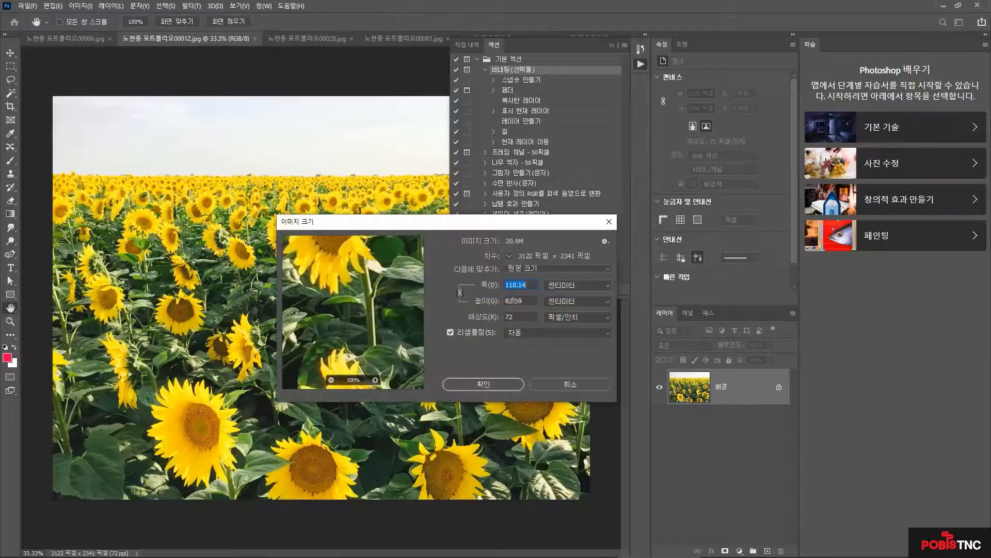
pyautogui.click(571, 383)
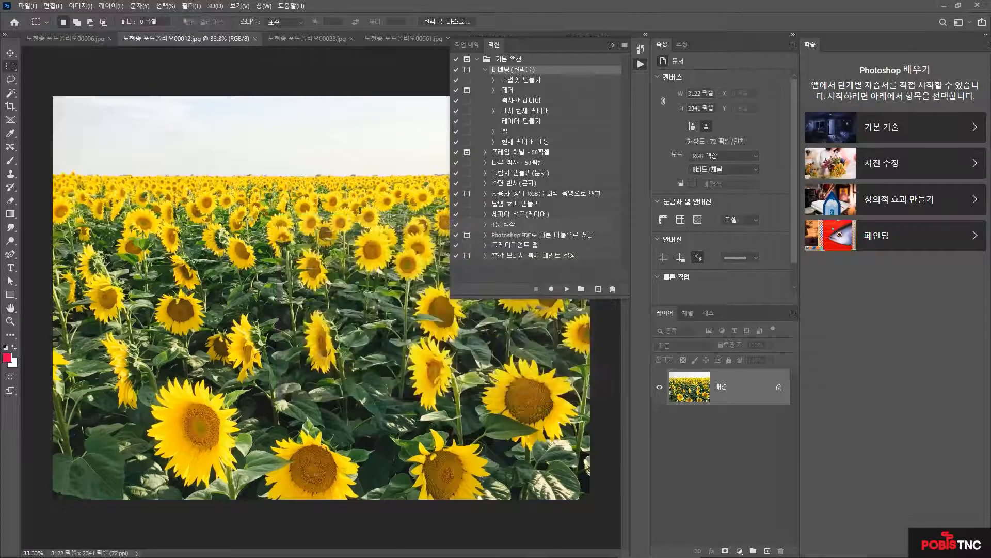
# Check the Image Size settings of the foggy railway photo (00028.jpg) without changes, and bring up the red flower photo (00061.jpg).
pyautogui.click(290, 38)
pyautogui.click(81, 6)
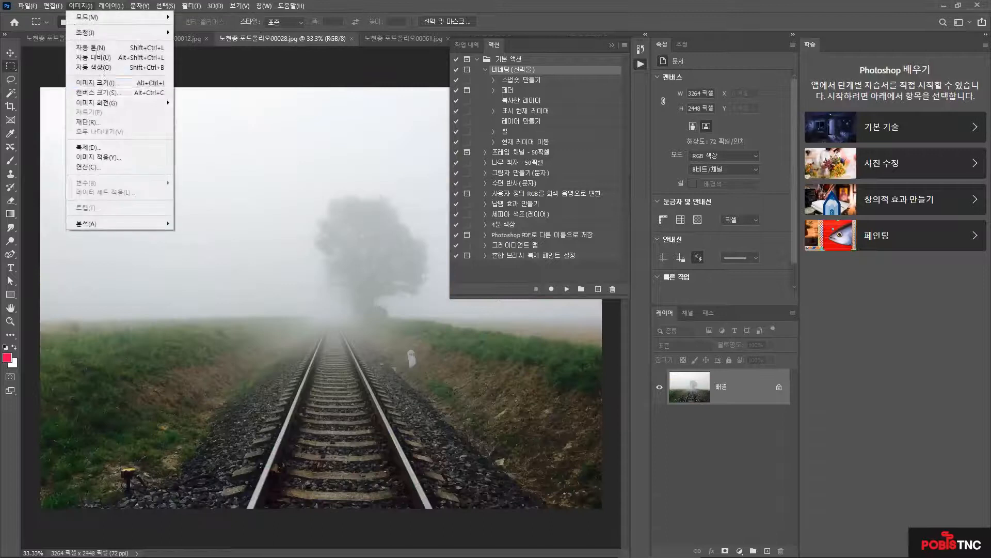
pyautogui.click(103, 83)
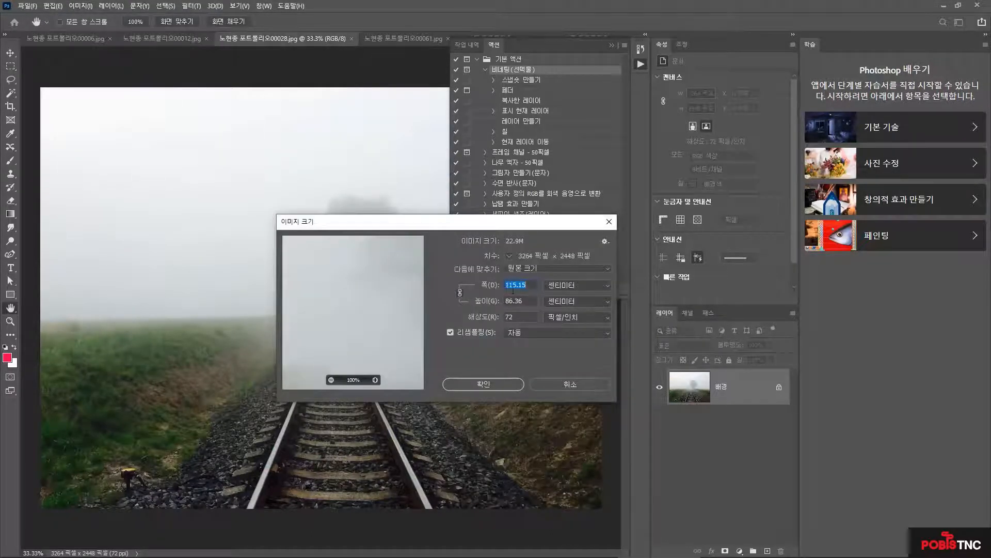
pyautogui.click(581, 383)
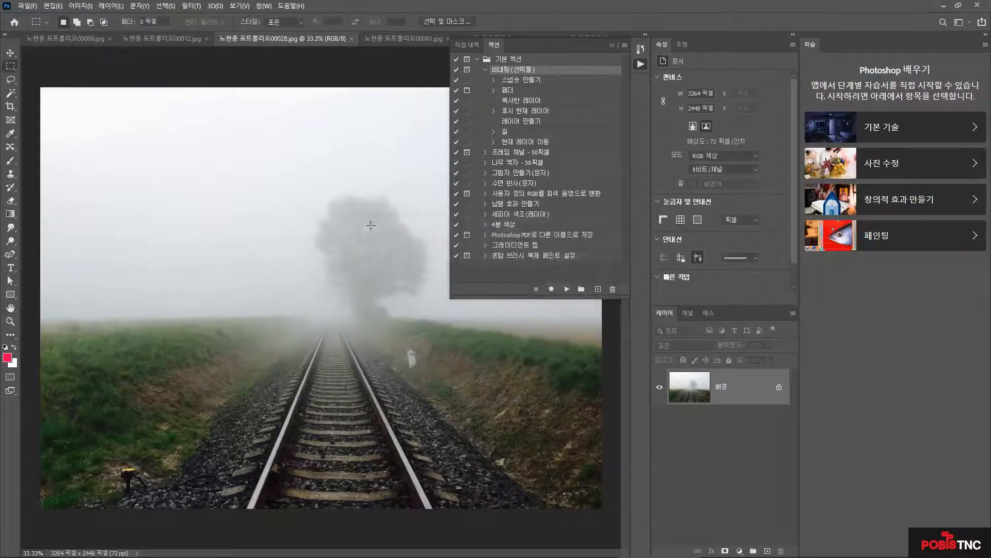
pyautogui.click(383, 38)
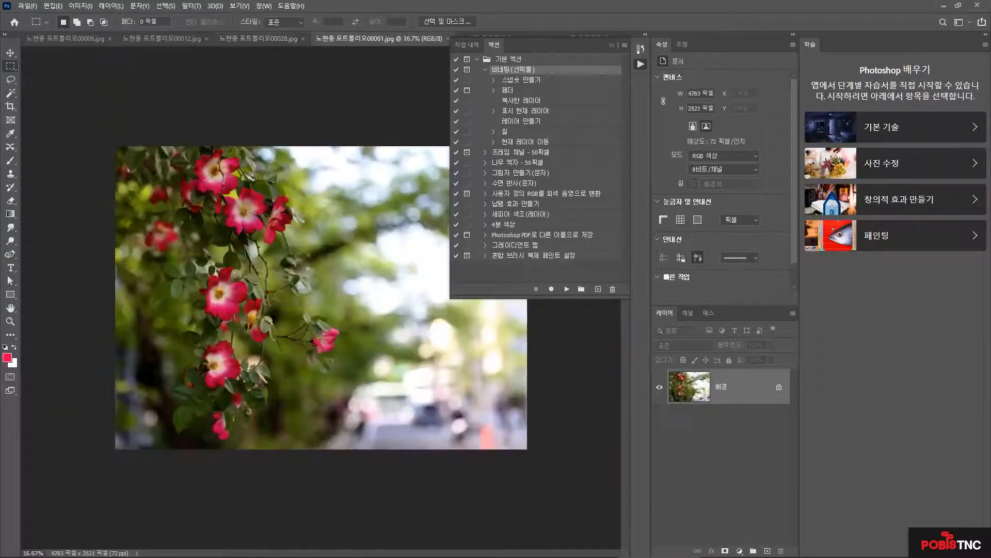
# Check the Image Size settings of the red flower photo (00061.jpg) without changing them.
pyautogui.click(80, 6)
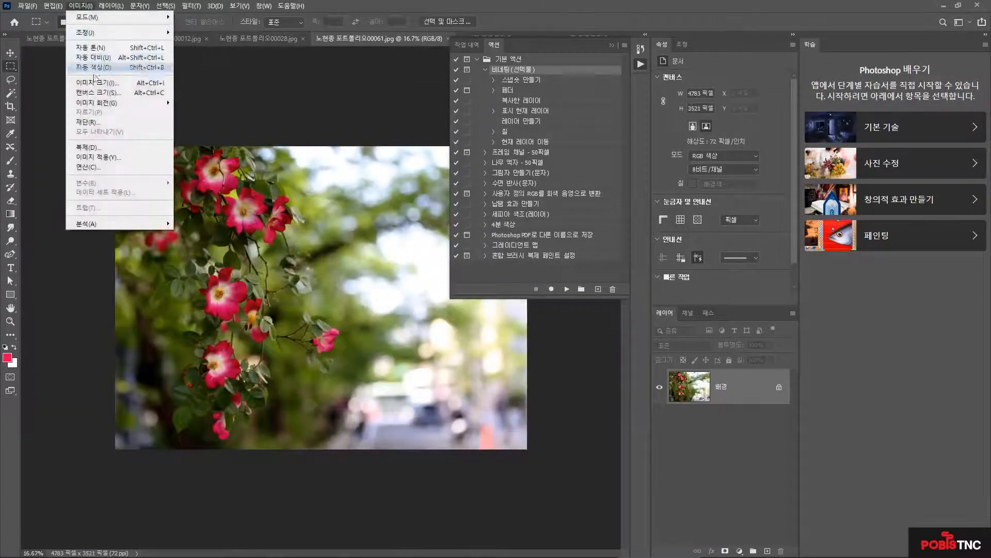
pyautogui.click(96, 83)
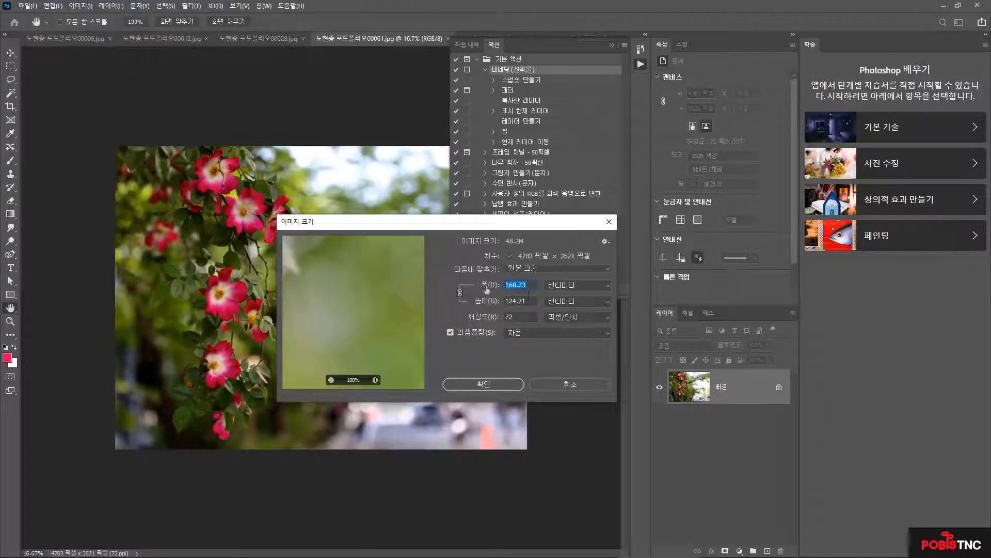
pyautogui.click(578, 383)
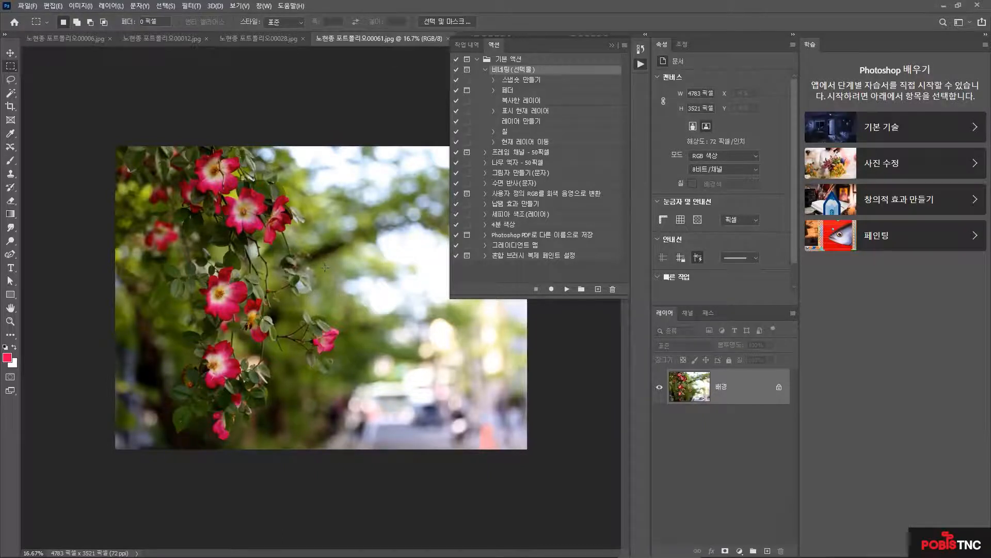
# Start a new action named 크기조절 in the 기본 액션 set, with the yellow flower field photo (00006.jpg) in front.
pyautogui.click(74, 39)
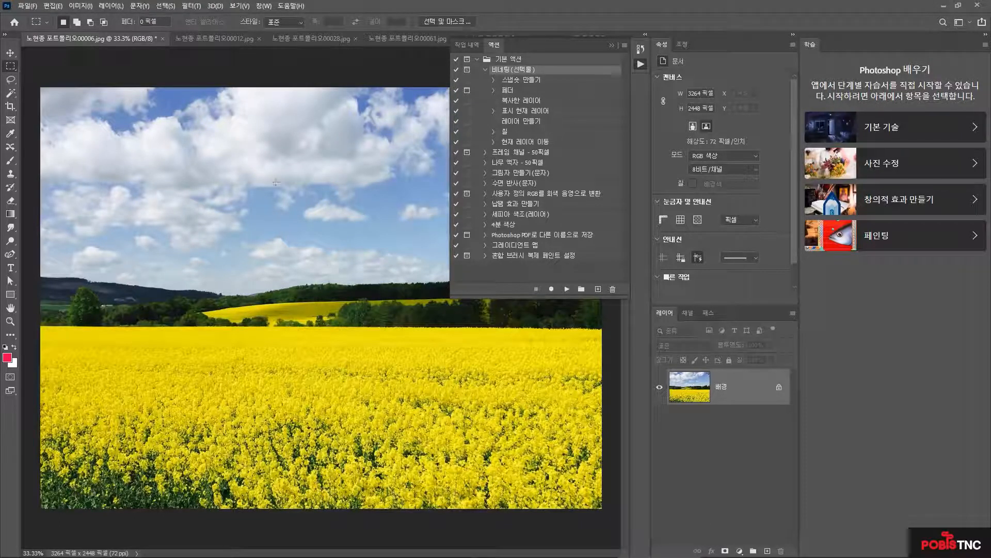
pyautogui.click(80, 5)
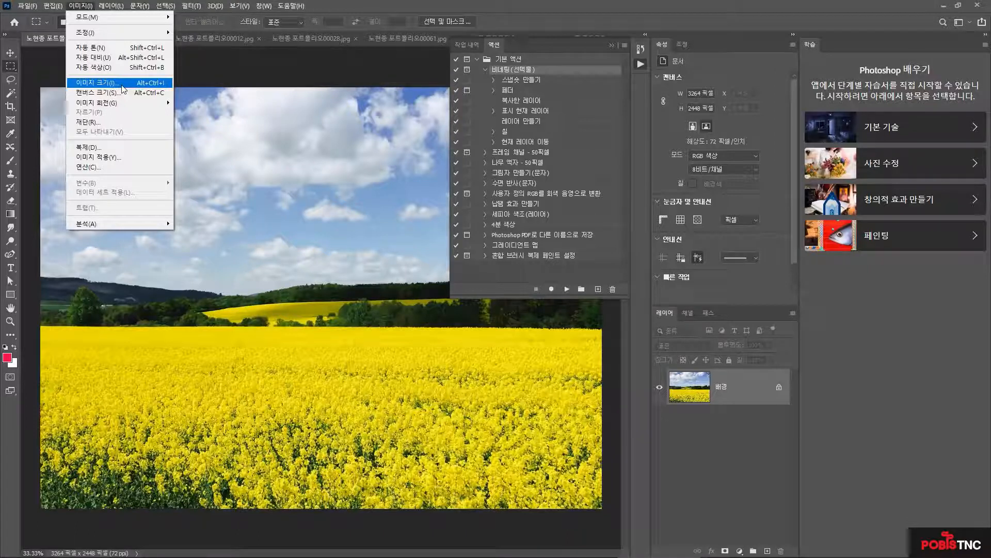
pyautogui.click(512, 272)
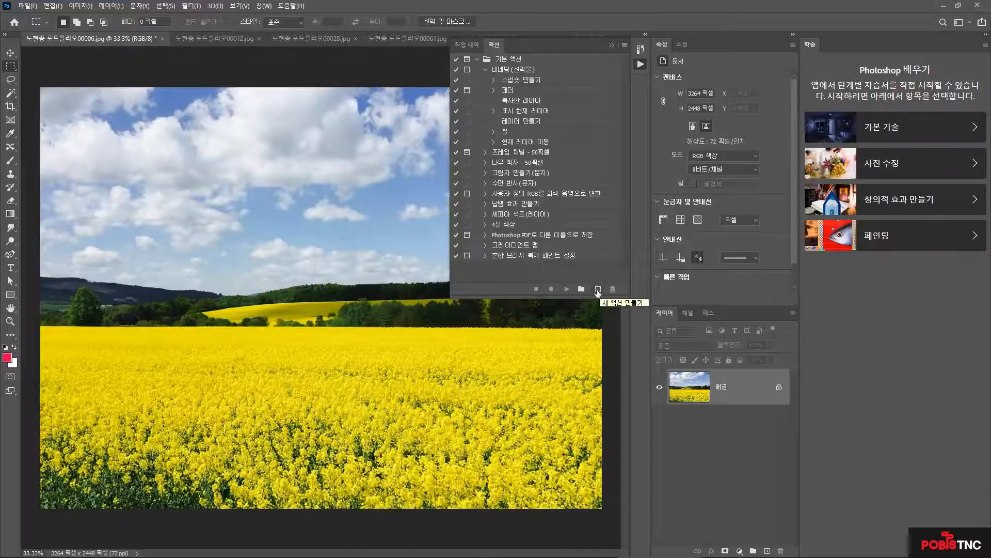
pyautogui.click(598, 290)
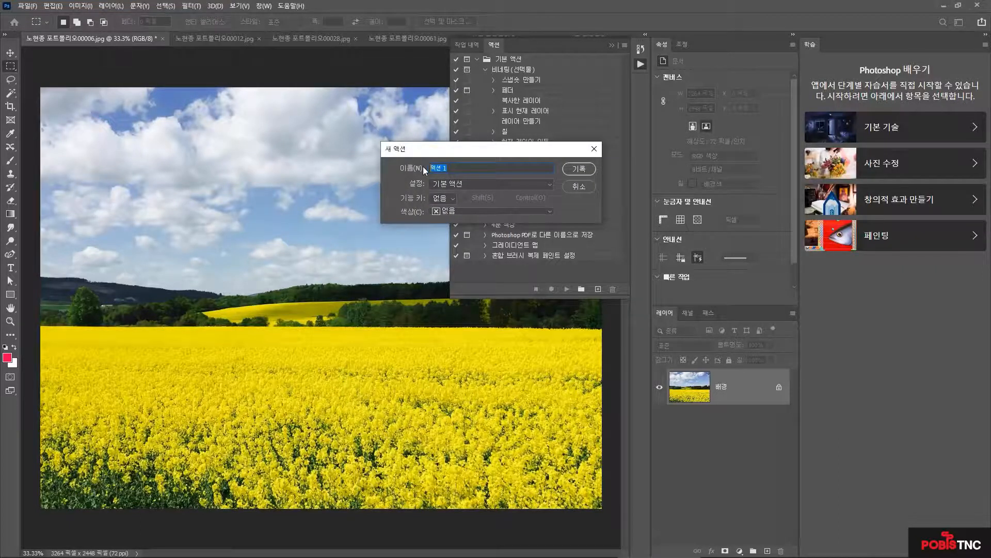
pyautogui.write('크기조절')
pyautogui.click(550, 184)
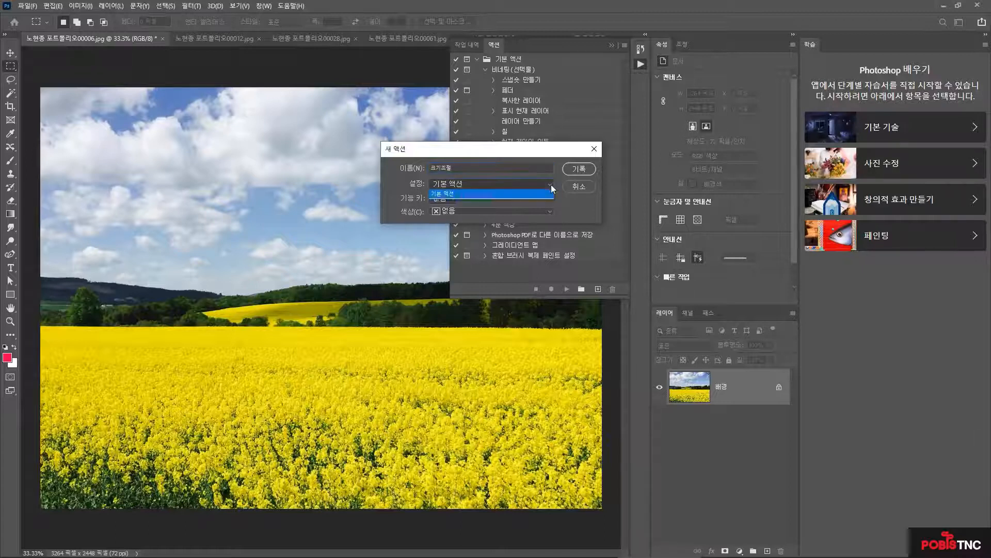
pyautogui.click(551, 184)
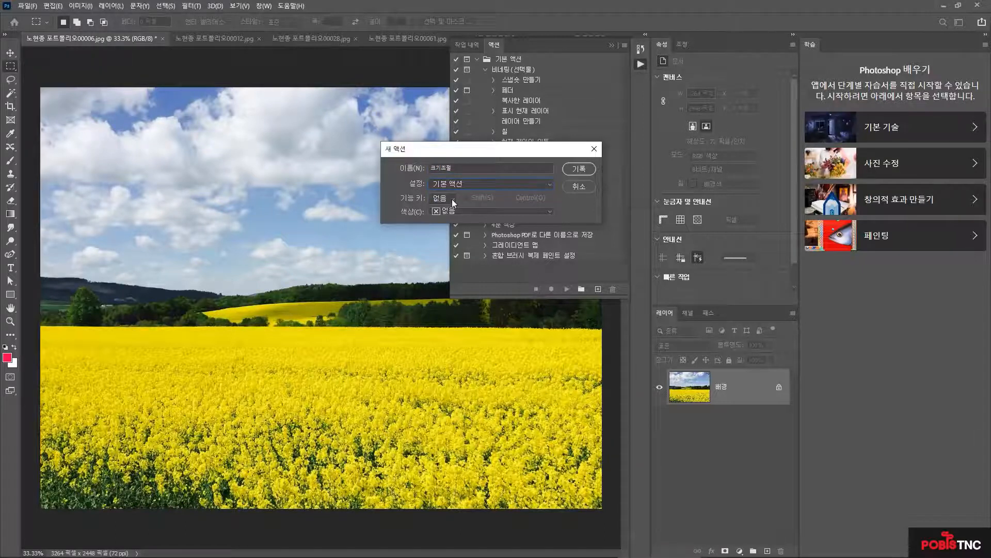
# Give the new action the colour red, leave its function key at none, and begin recording.
pyautogui.moveTo(475, 152); pyautogui.dragTo(301, 205)
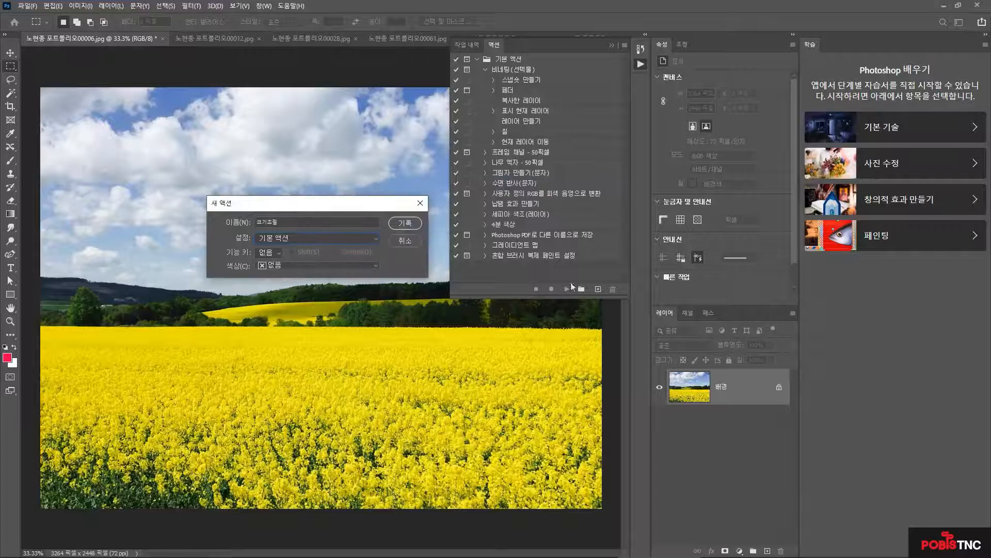
pyautogui.click(279, 256)
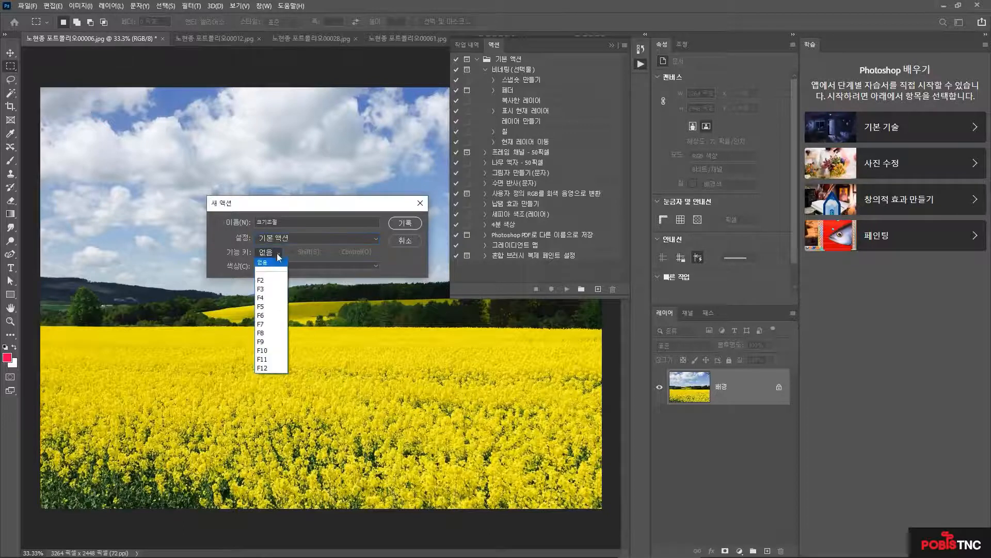
pyautogui.click(268, 252)
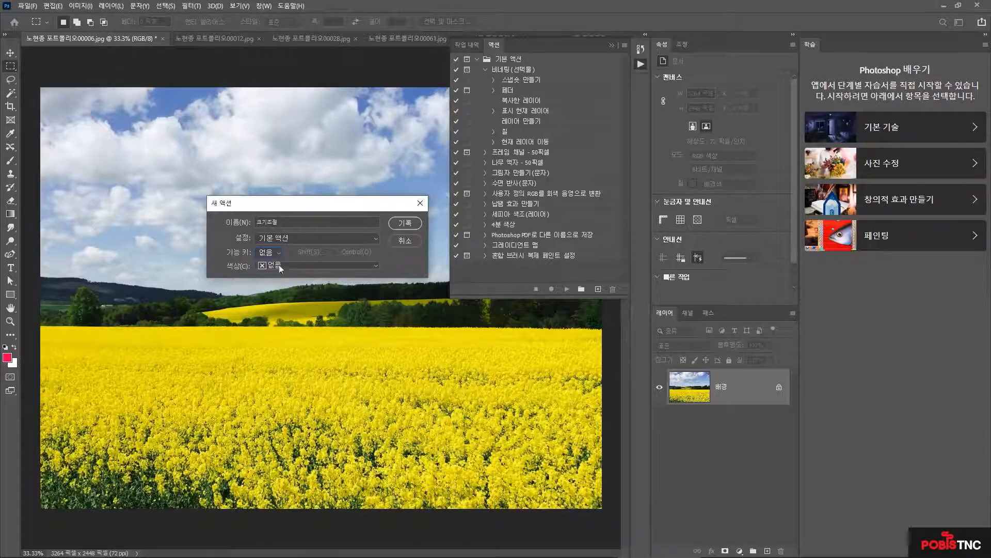
pyautogui.click(372, 266)
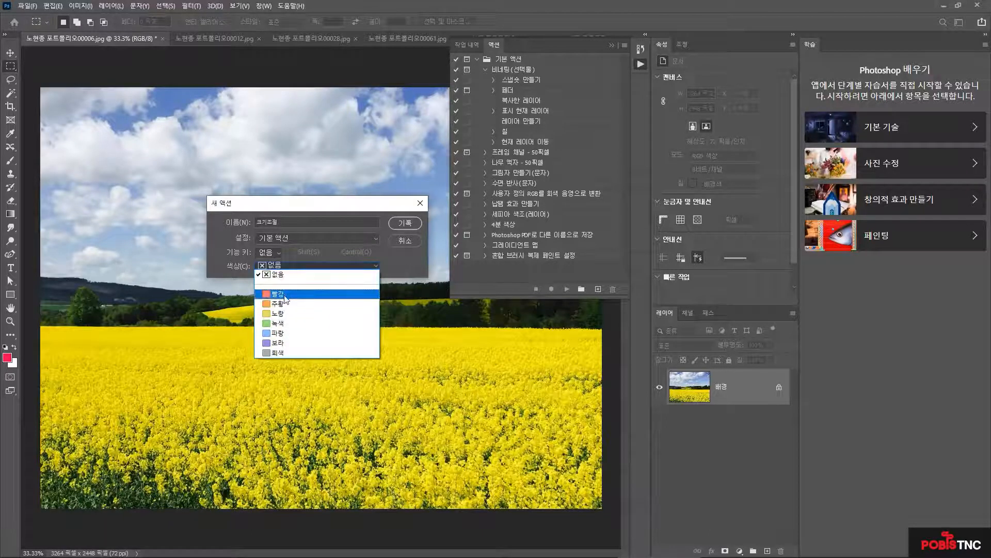
pyautogui.click(283, 294)
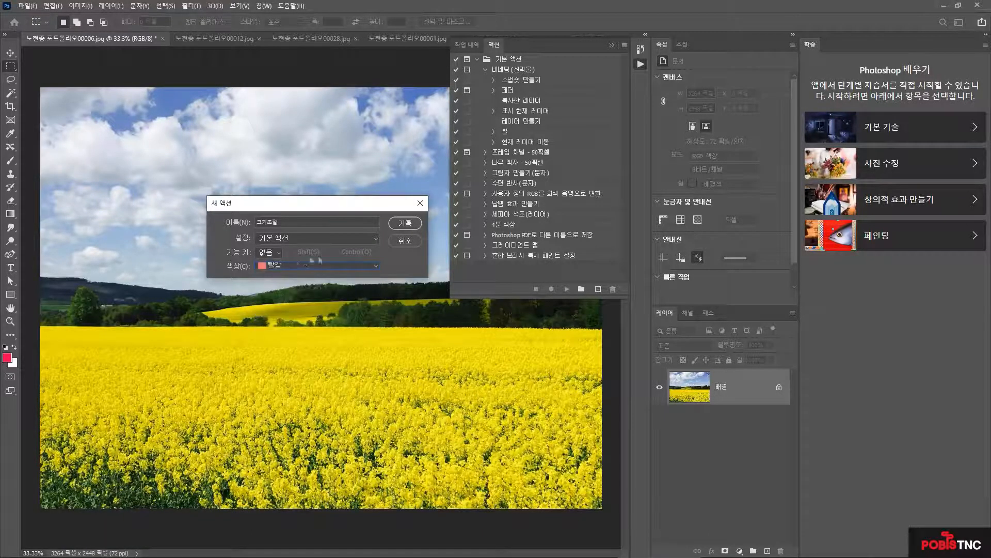
pyautogui.click(408, 223)
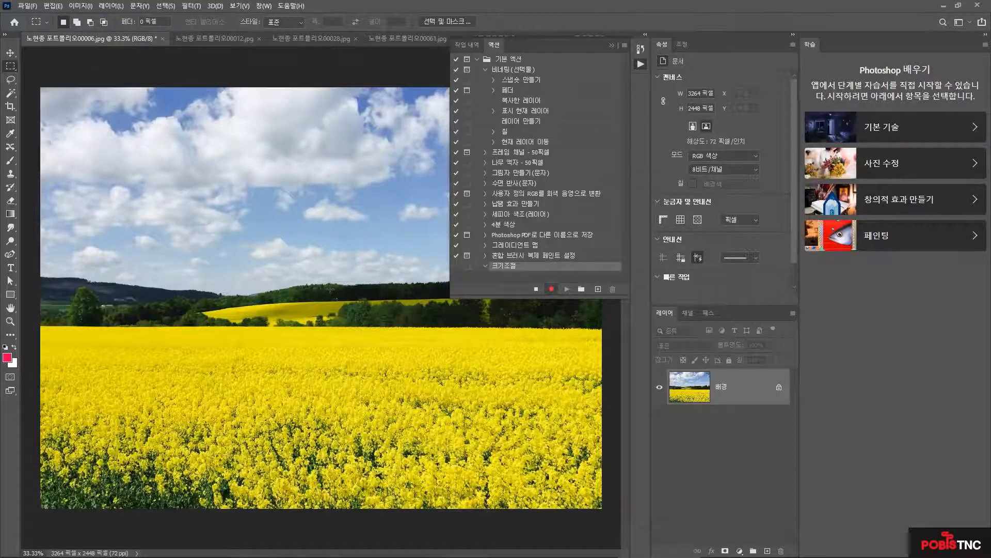
# Resize the flower field photo to 100 cm wide and 70 cm high with the proportions unlinked, keeping 72 pixels/inch.
pyautogui.click(81, 6)
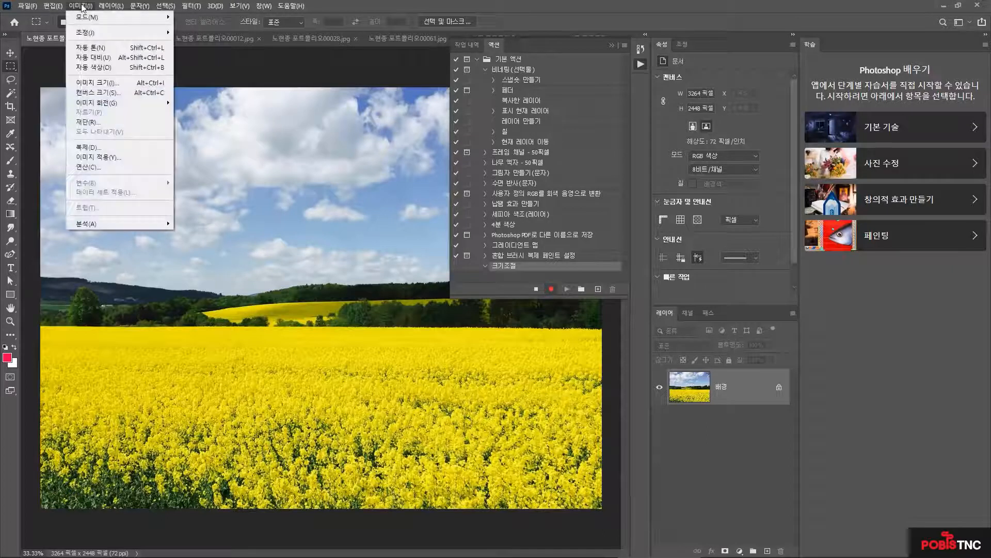
pyautogui.click(119, 84)
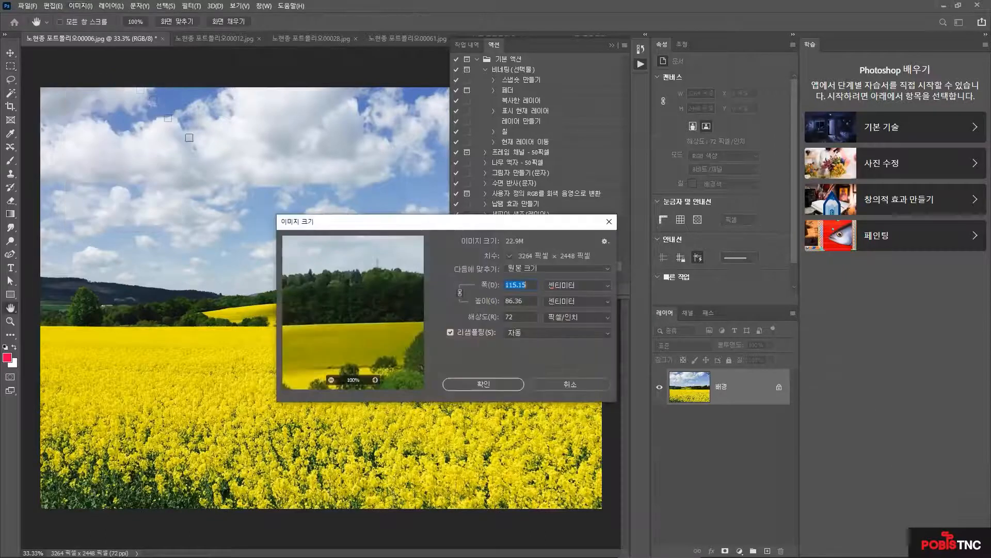
pyautogui.click(526, 285)
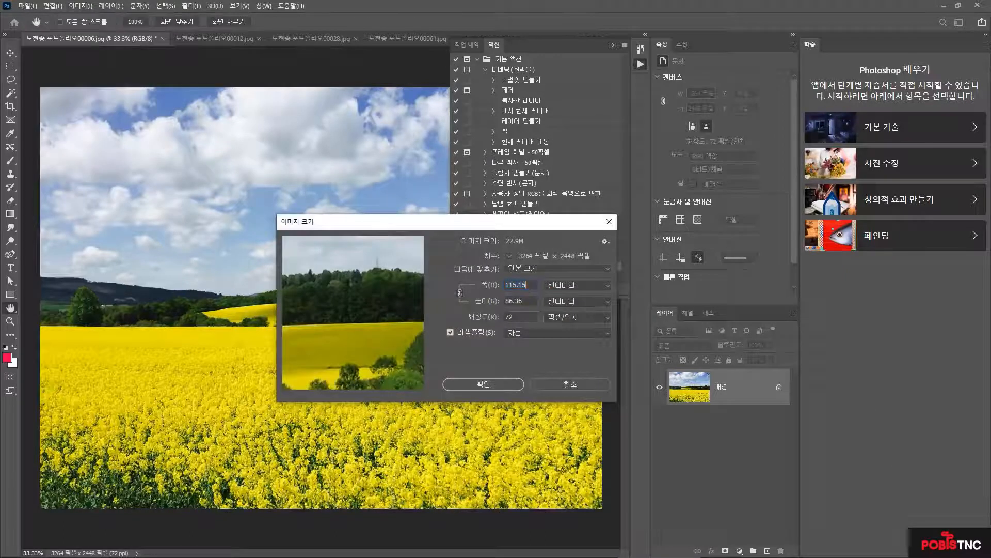
pyautogui.doubleClick(533, 286)
pyautogui.write('100')
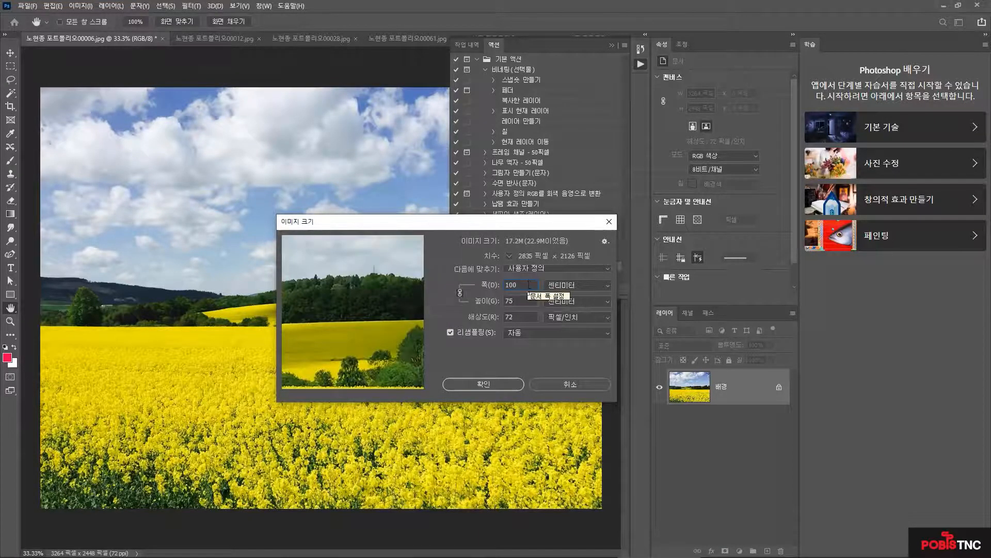
pyautogui.click(460, 293)
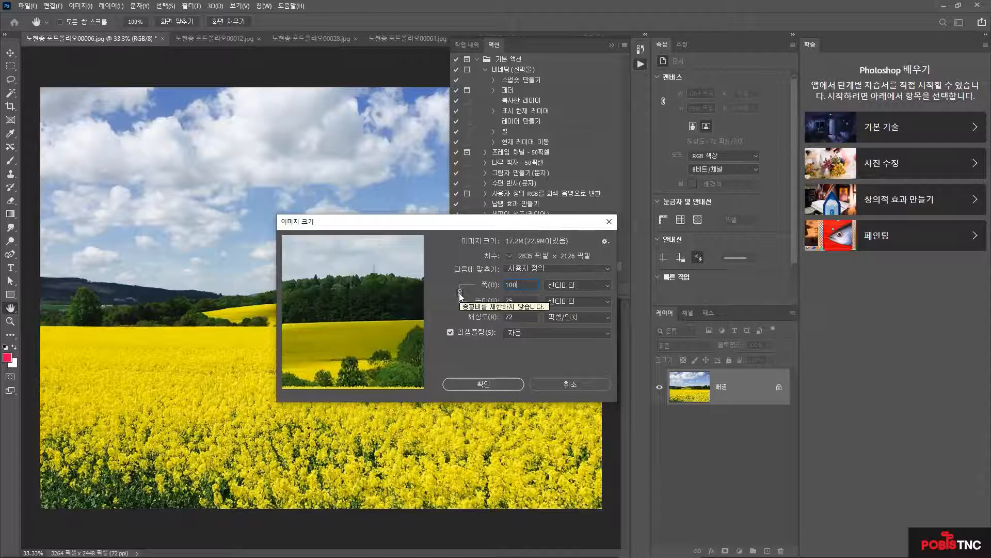
pyautogui.click(519, 300)
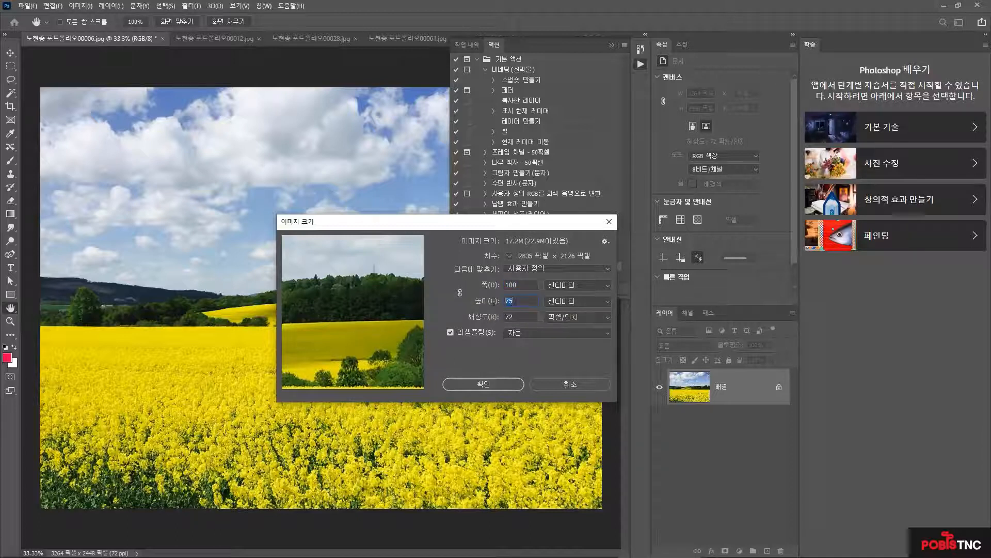
pyautogui.write('70')
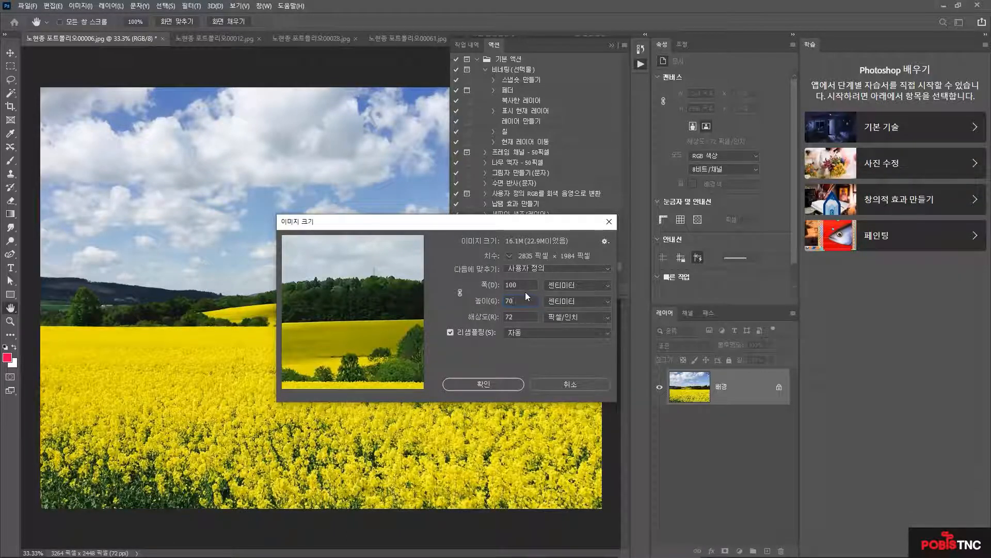
pyautogui.click(491, 384)
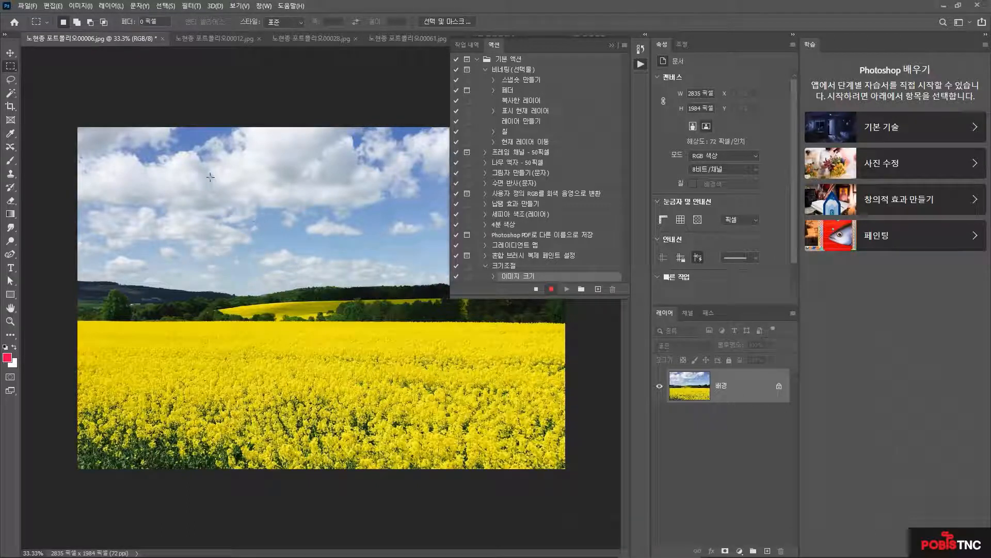
# Convert the flower field photo to CMYK colour mode, accepting the default profile conversion.
pyautogui.click(81, 6)
pyautogui.moveTo(86, 21)
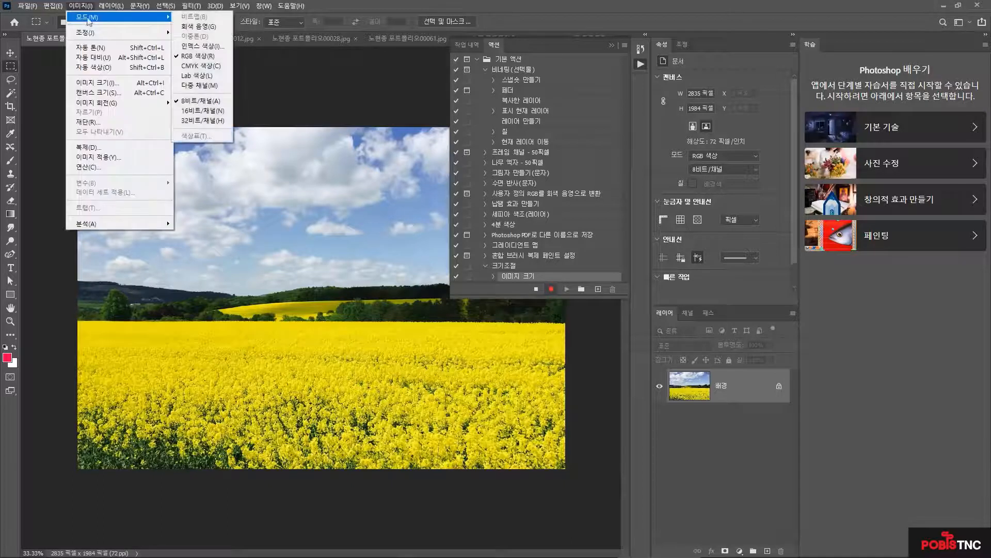
pyautogui.click(206, 69)
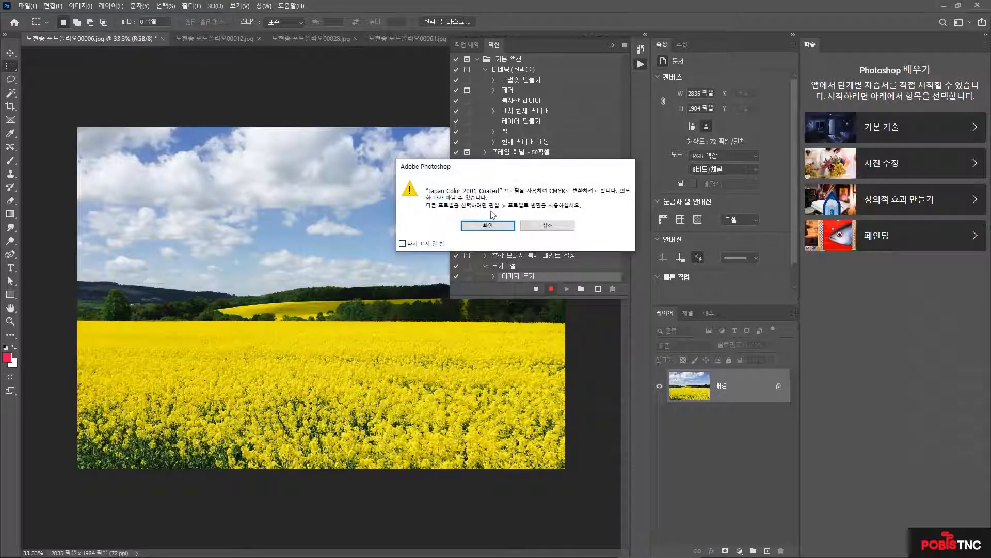
pyautogui.click(487, 225)
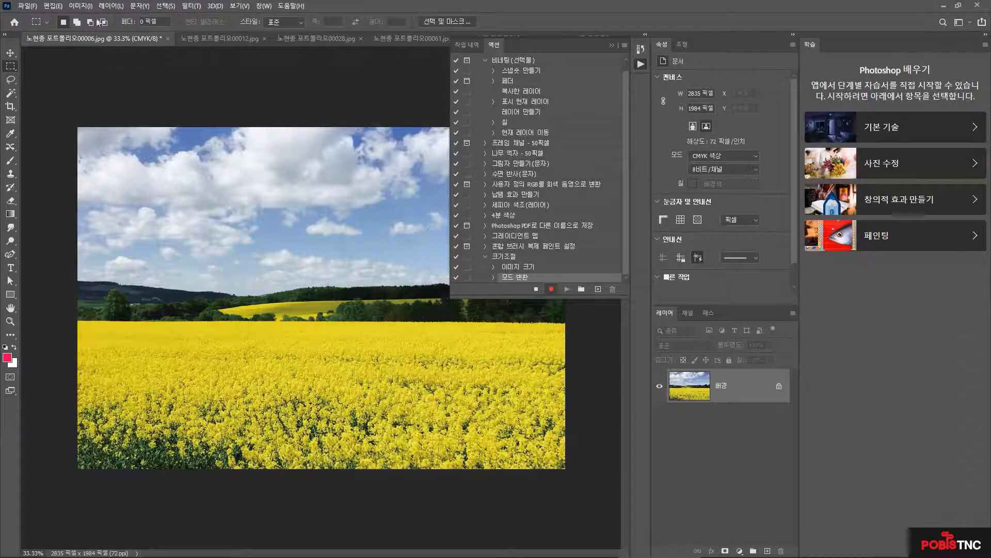
# Apply Auto Tone to the flower field photo and stop recording the action.
pyautogui.click(81, 6)
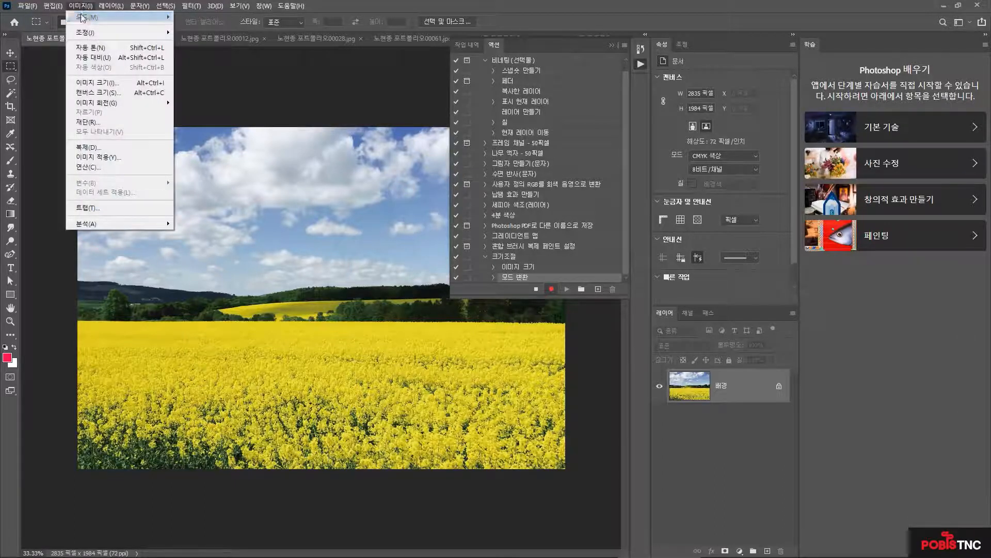
pyautogui.click(110, 48)
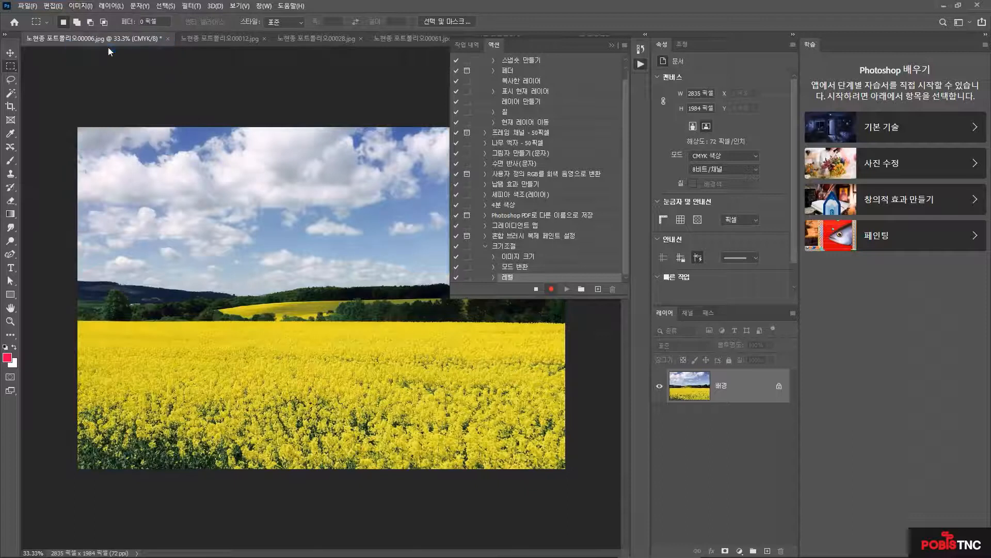
pyautogui.click(537, 290)
# Play the whole 크기조절 action on the sunflower photo (00012.jpg).
pyautogui.click(202, 38)
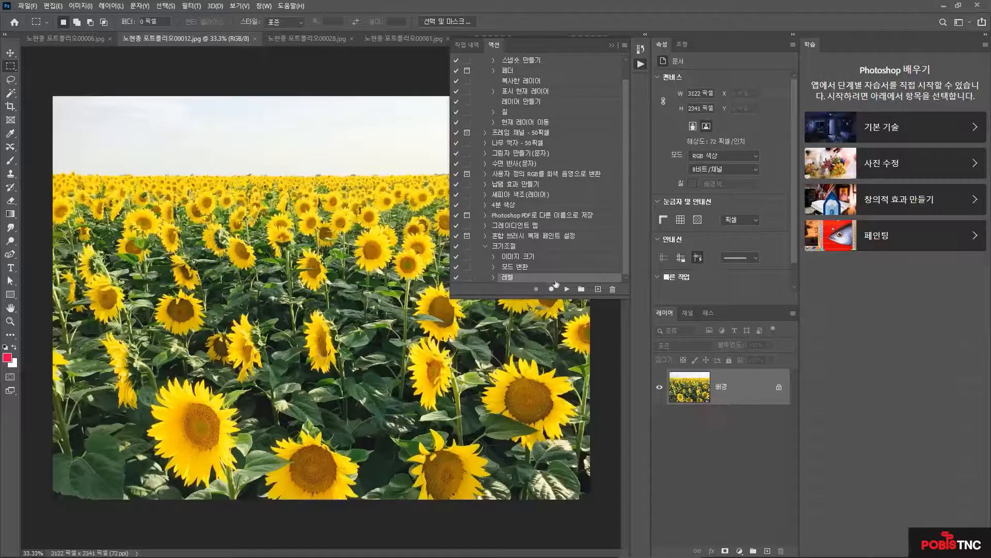
pyautogui.click(509, 247)
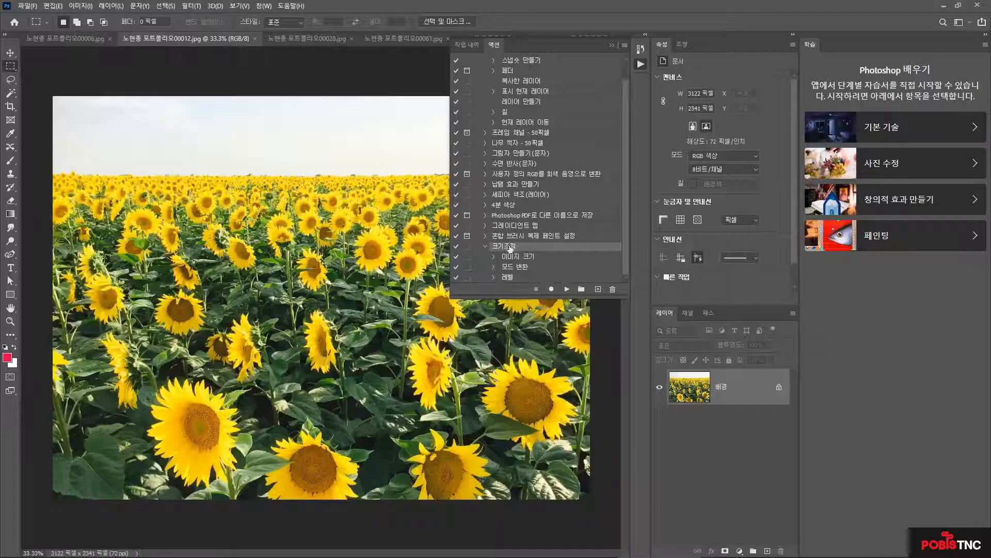
pyautogui.click(566, 289)
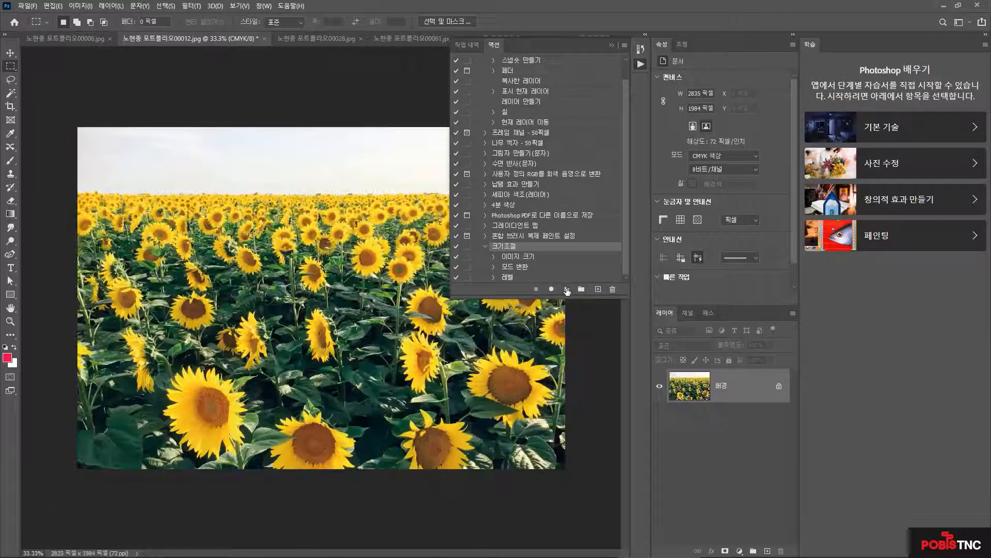
# Play the 크기조절 action on the foggy railway photo (00028.jpg) and on the red flower photo (00061.jpg).
pyautogui.click(306, 39)
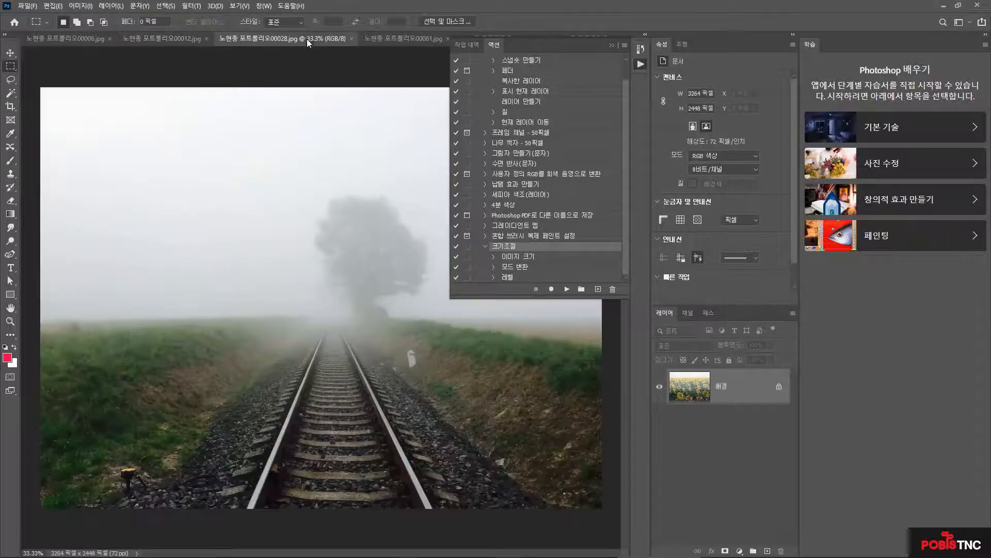
pyautogui.click(566, 290)
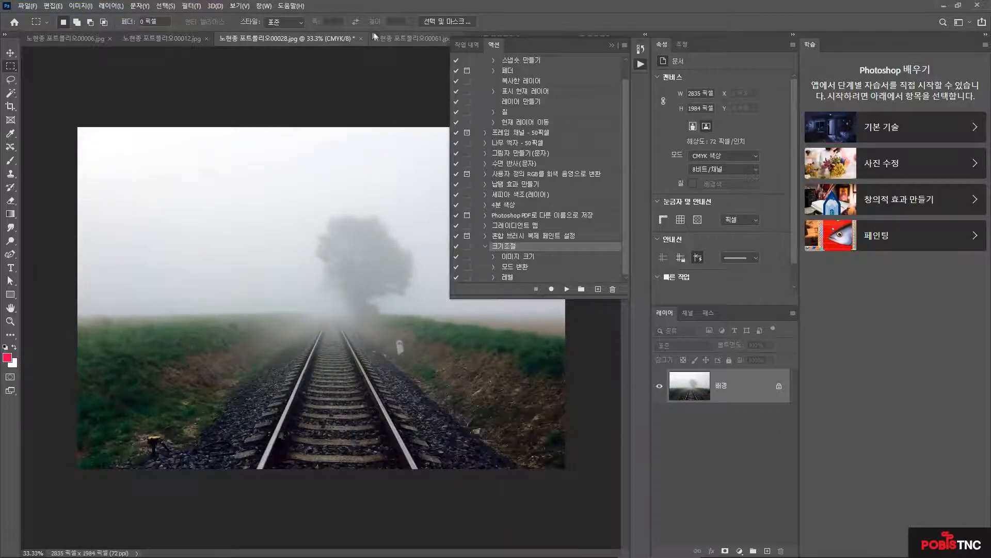
pyautogui.click(391, 39)
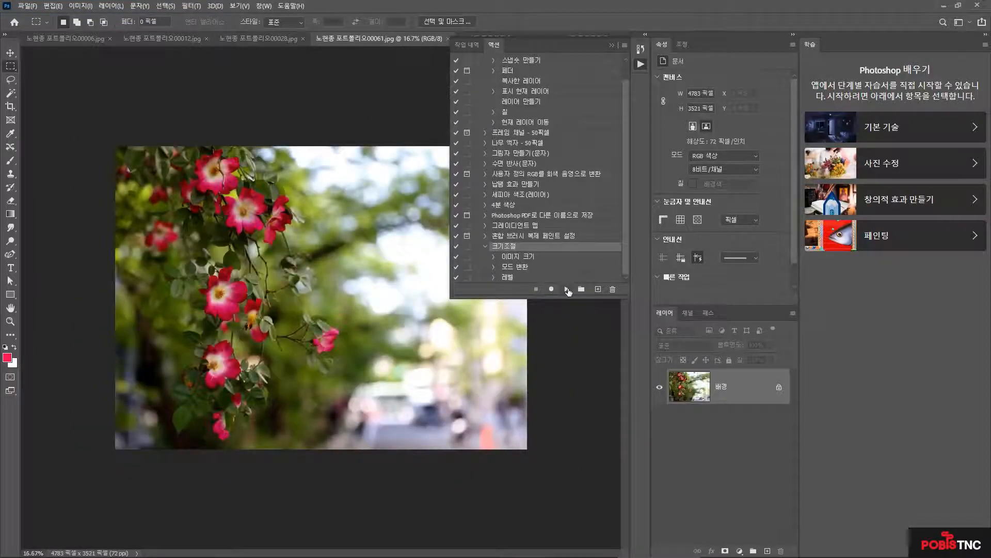
pyautogui.click(567, 290)
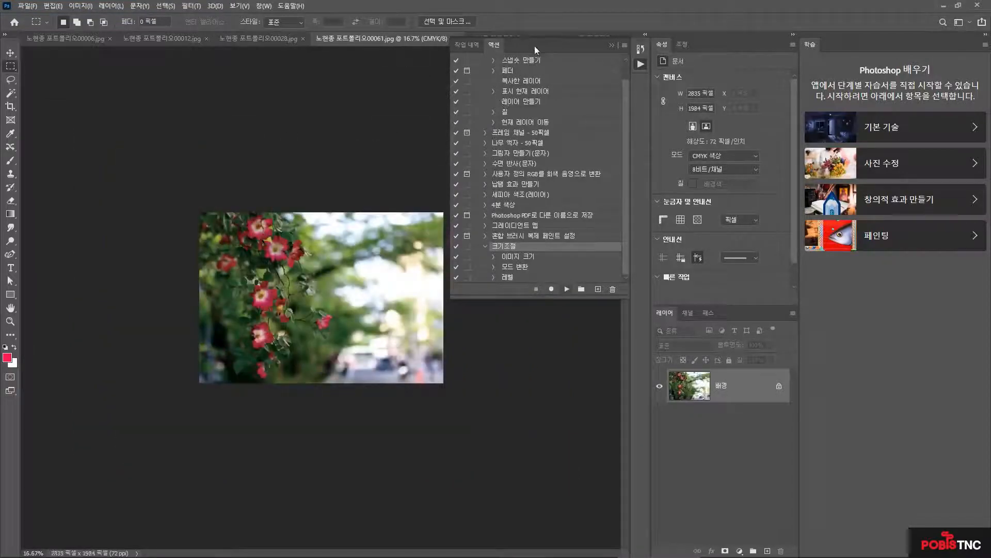
# Move the actions list clear of the document names and play the 크기조절 action on the photo of the boy in a hat (00067.jpg).
pyautogui.moveTo(534, 49); pyautogui.dragTo(538, 70)
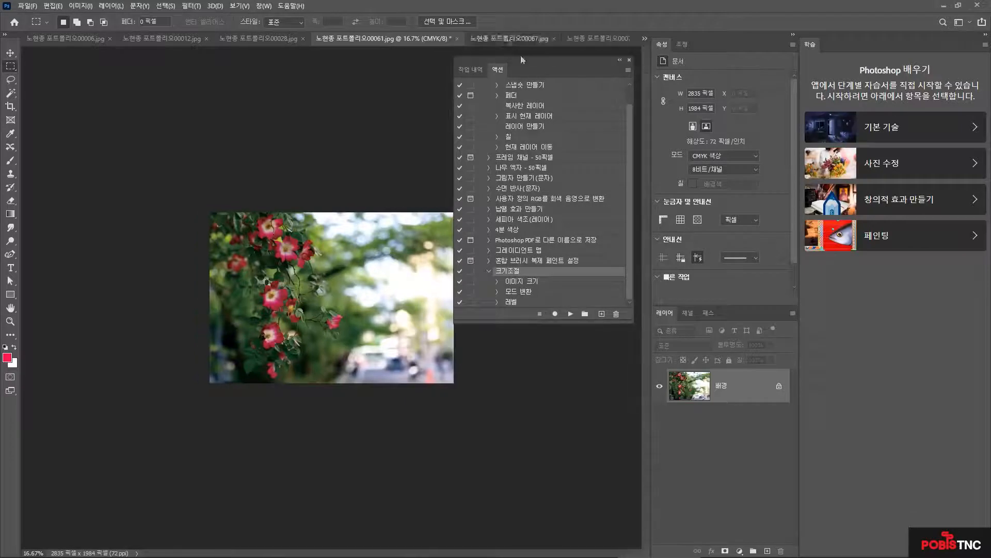
pyautogui.click(511, 39)
pyautogui.click(571, 314)
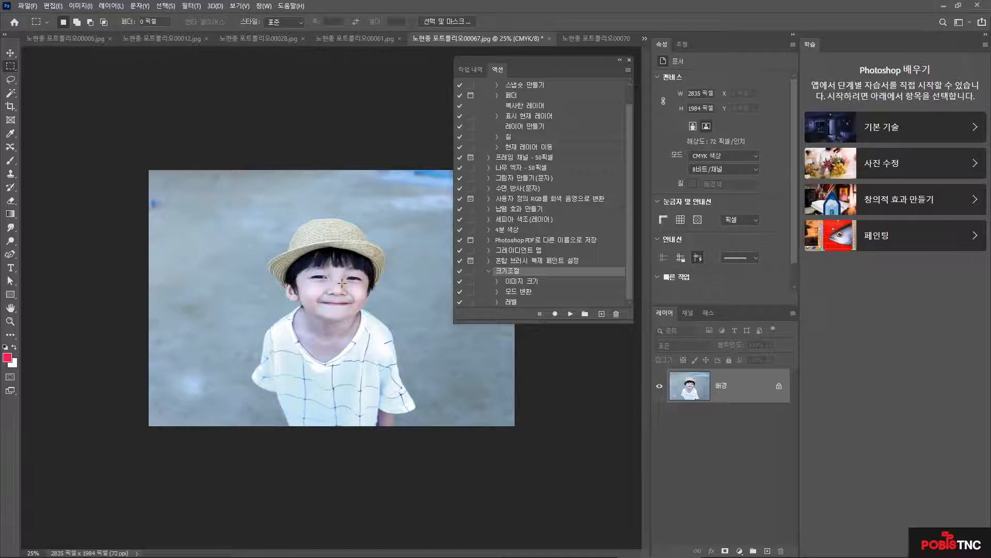
# Resume recording the 크기조절 action after its 레벨 step and start saving the boy photo under another name on the computer.
pyautogui.click(513, 303)
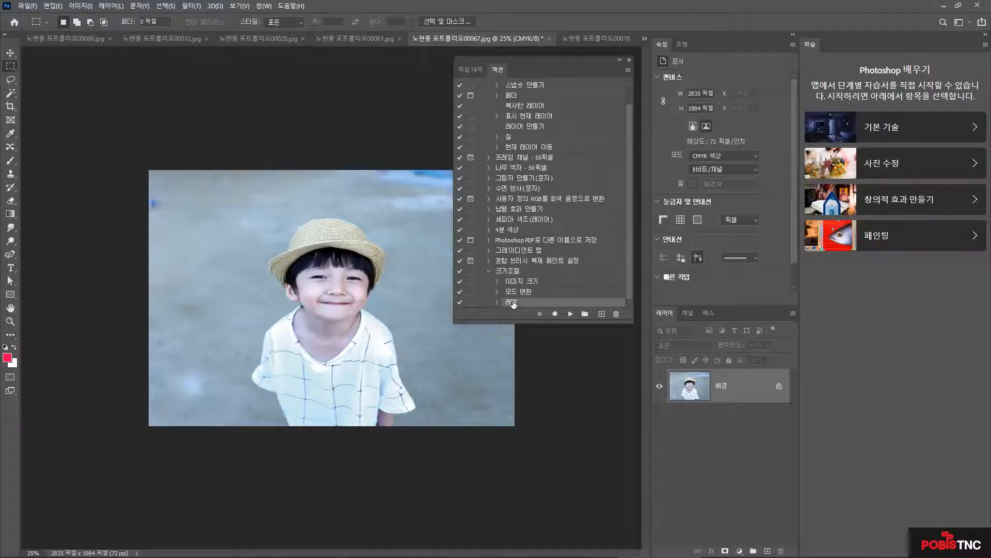
pyautogui.click(555, 314)
pyautogui.click(31, 7)
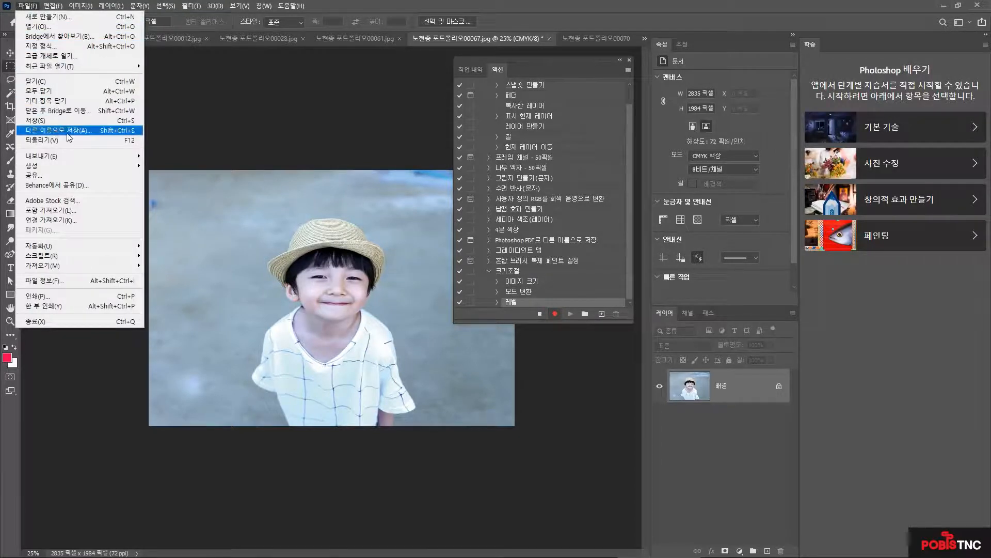
pyautogui.click(83, 131)
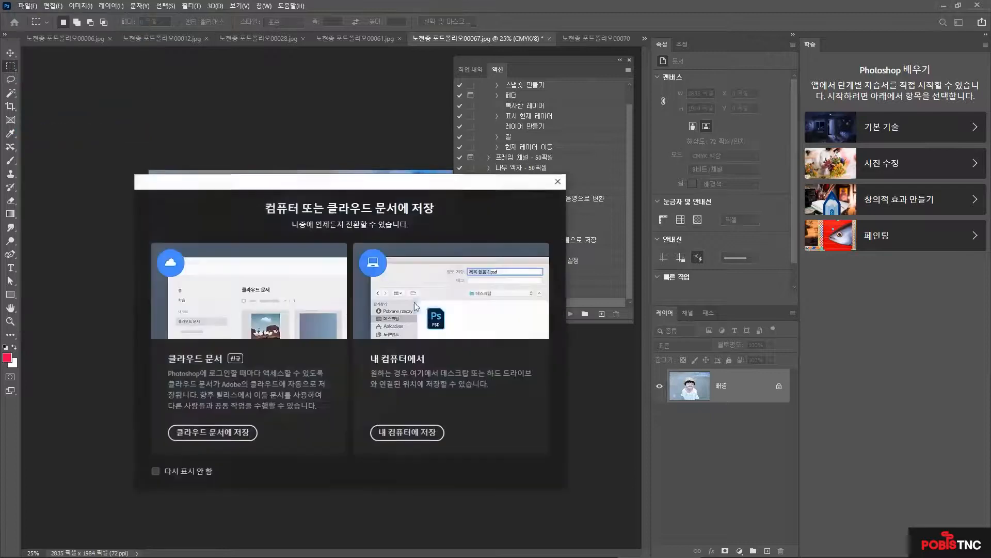
pyautogui.click(415, 432)
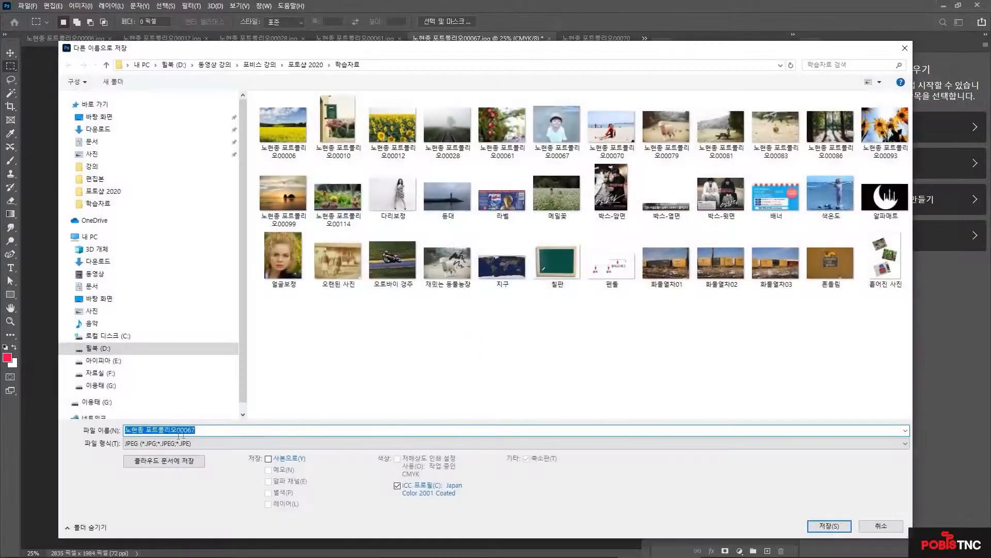
# Remove the number 00067 from the file name, save the boy photo as a JPEG at quality 12, and stop recording.
pyautogui.click(207, 433)
pyautogui.press('BackSpace')
pyautogui.press('BackSpace')
pyautogui.press('BackSpace')
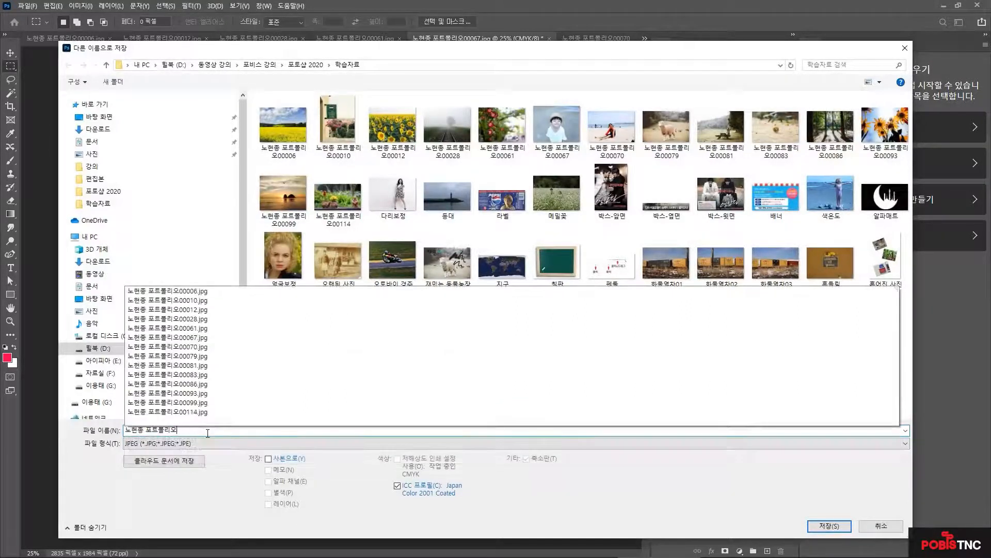
pyautogui.click(112, 446)
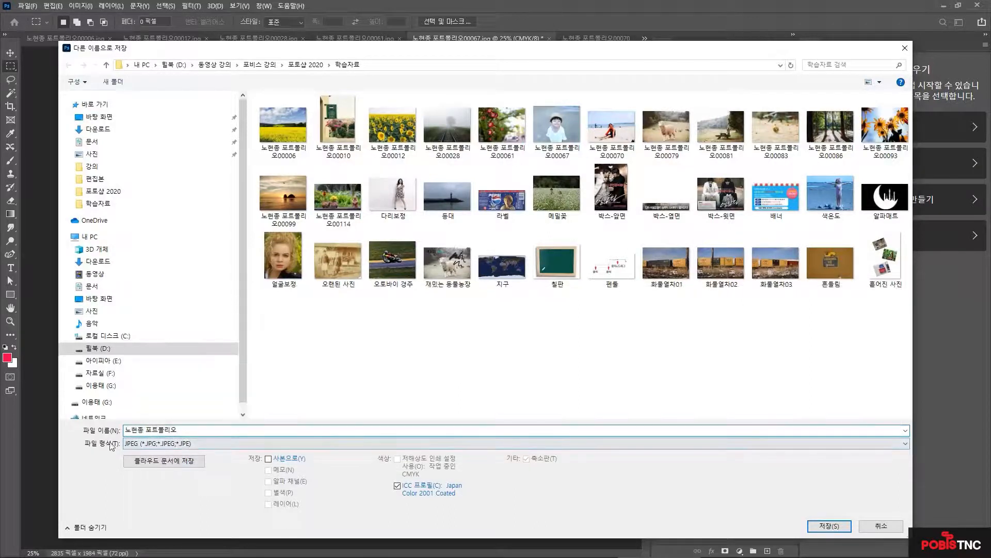
pyautogui.click(832, 531)
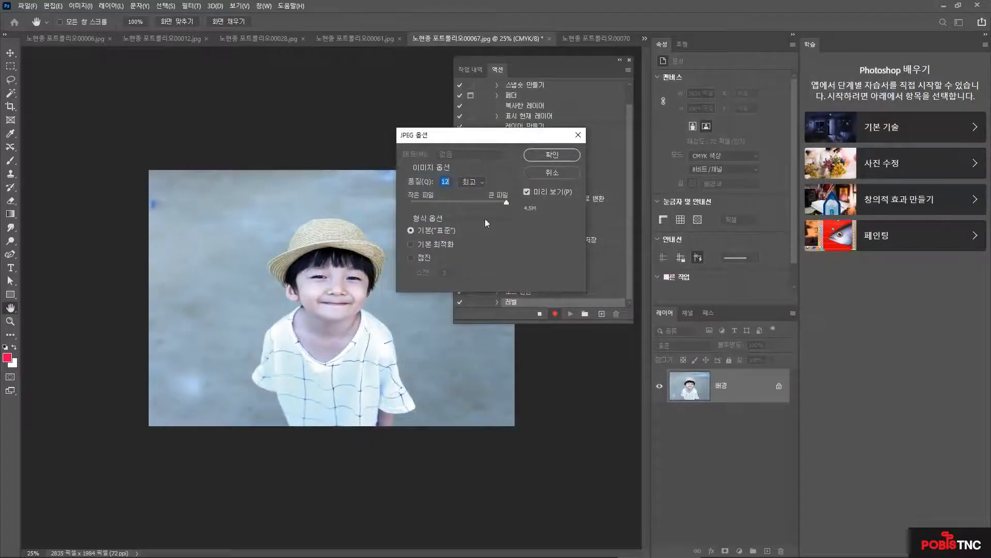
pyautogui.click(552, 155)
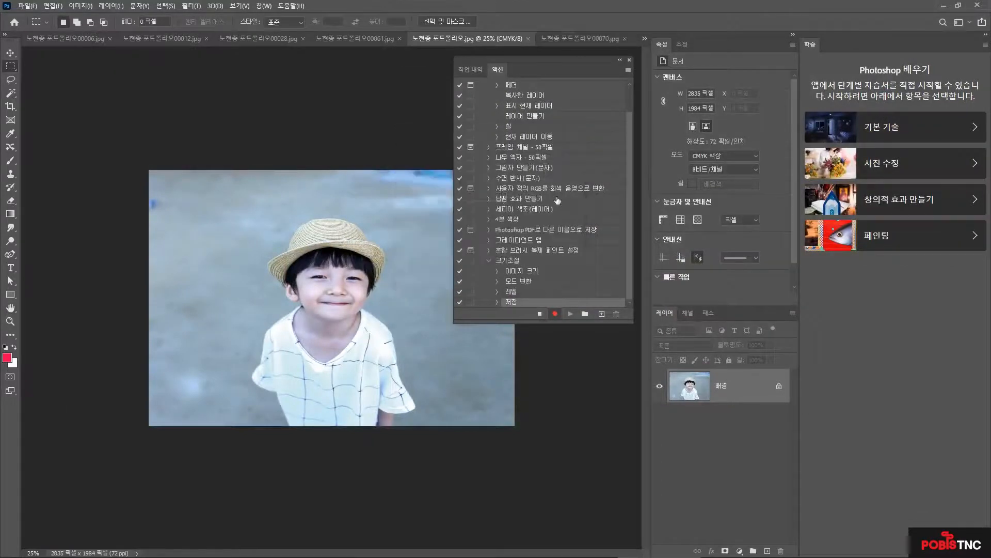
pyautogui.click(540, 314)
# Play the whole extended 크기조절 action, including its save step, on the beach photo (00070.jpg).
pyautogui.moveTo(630, 274)
pyautogui.mouseDown()
pyautogui.moveTo(630, 261)
pyautogui.moveTo(630, 292)
pyautogui.mouseUp()
pyautogui.click(577, 39)
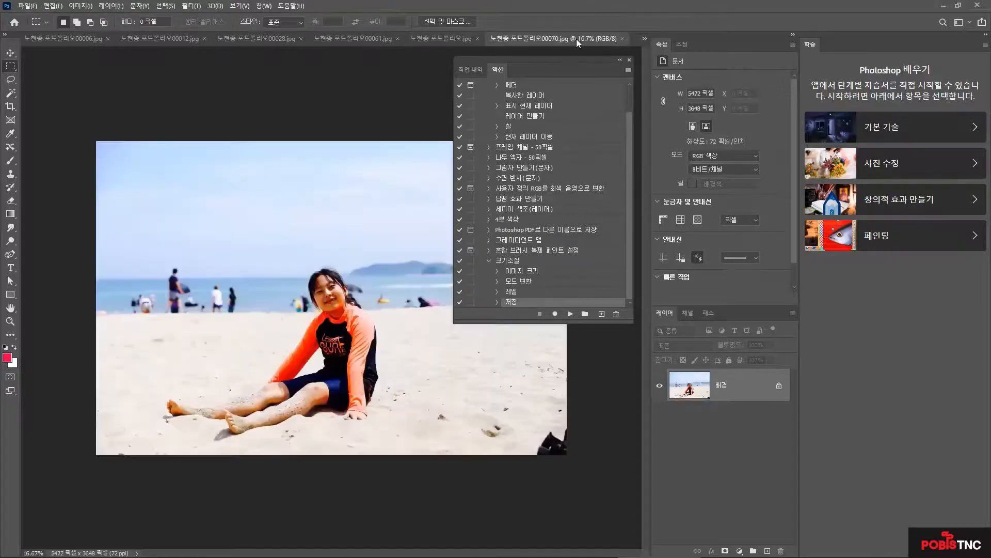
pyautogui.click(514, 261)
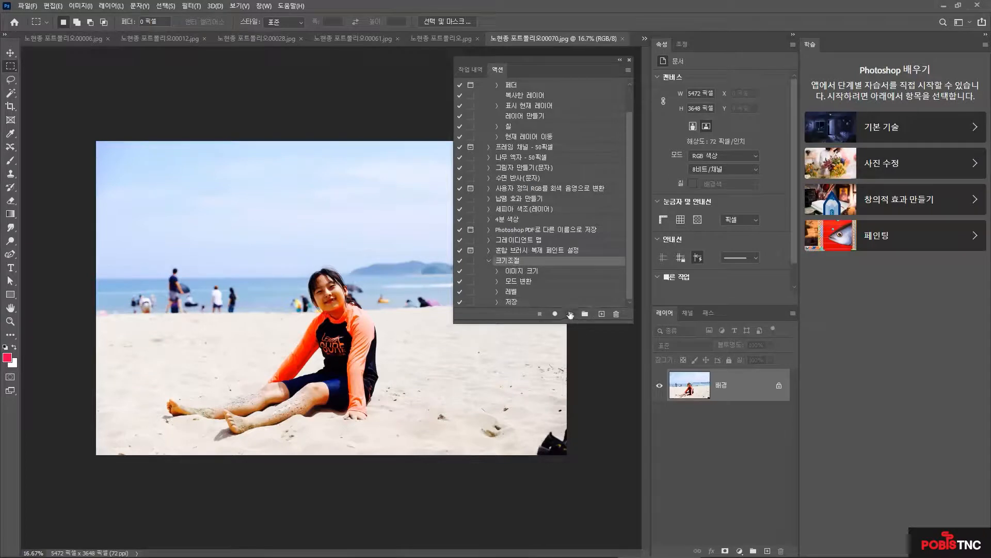
pyautogui.click(570, 314)
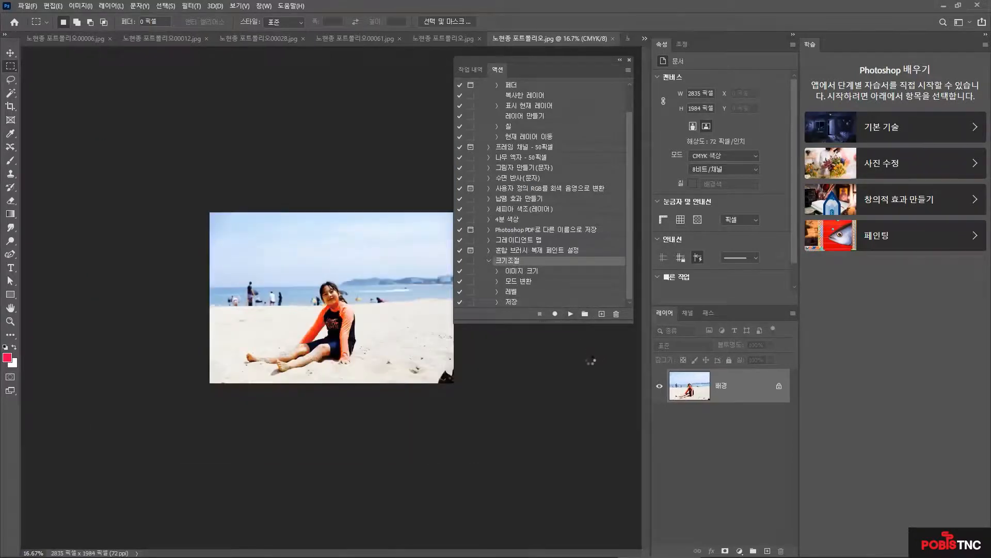